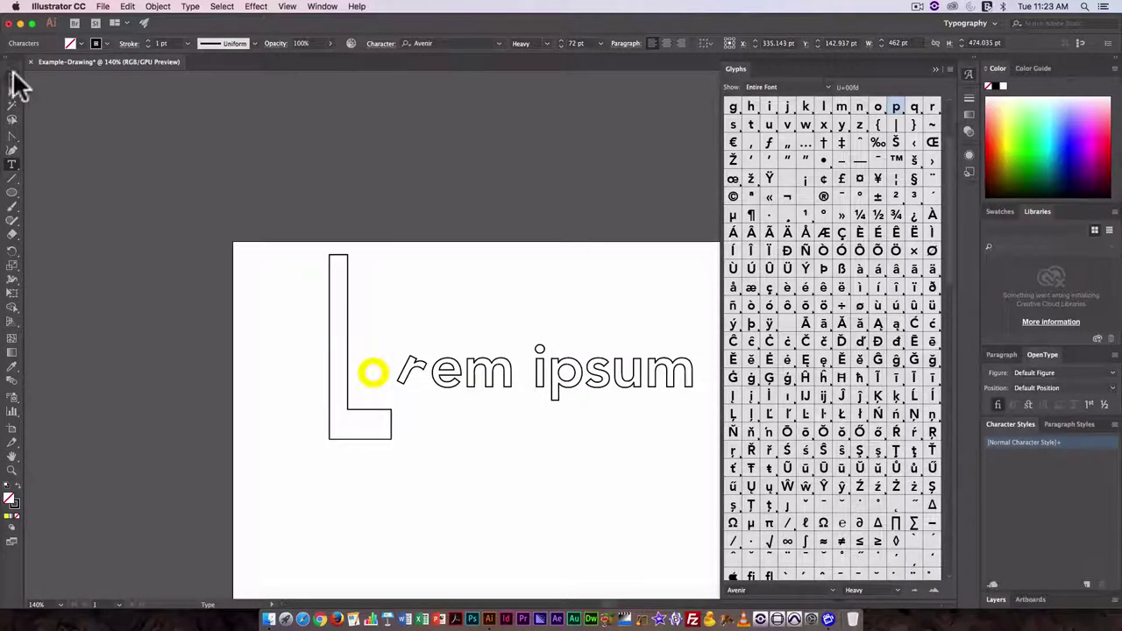
Step: Convert the 'Lorem ipsum' text object to outlines from its right-click menu
click(12, 77)
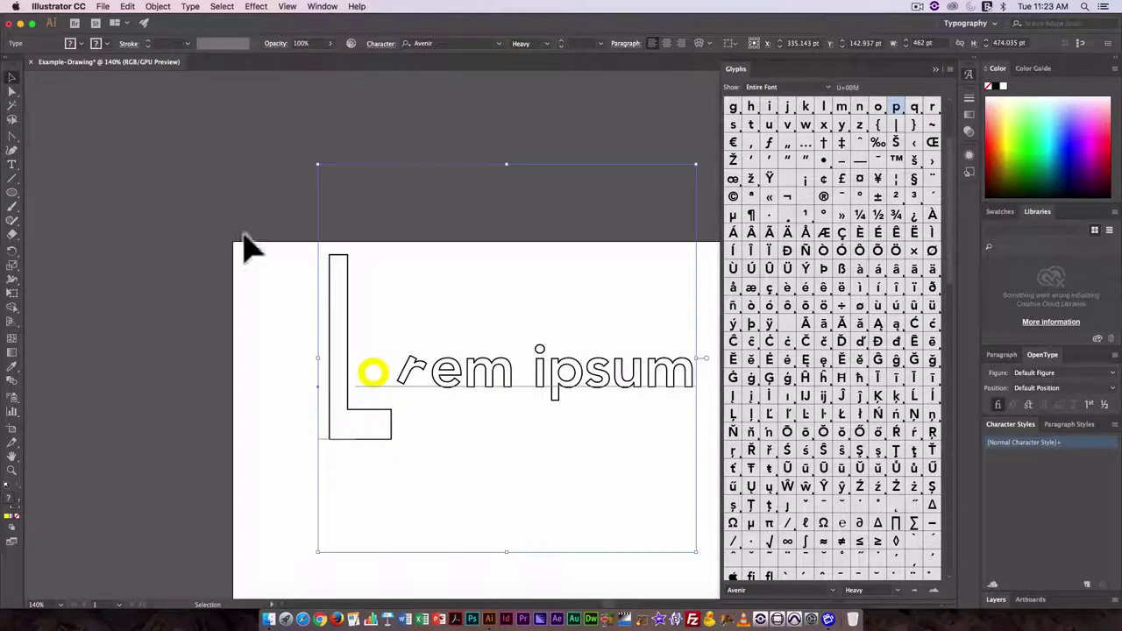
click(191, 7)
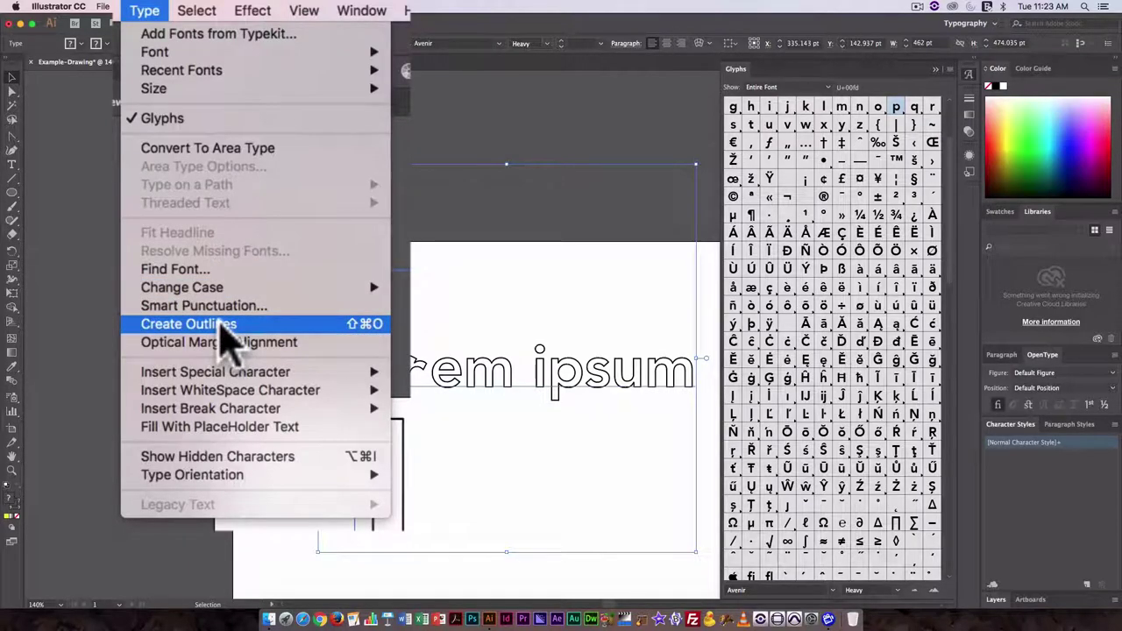
click(373, 373)
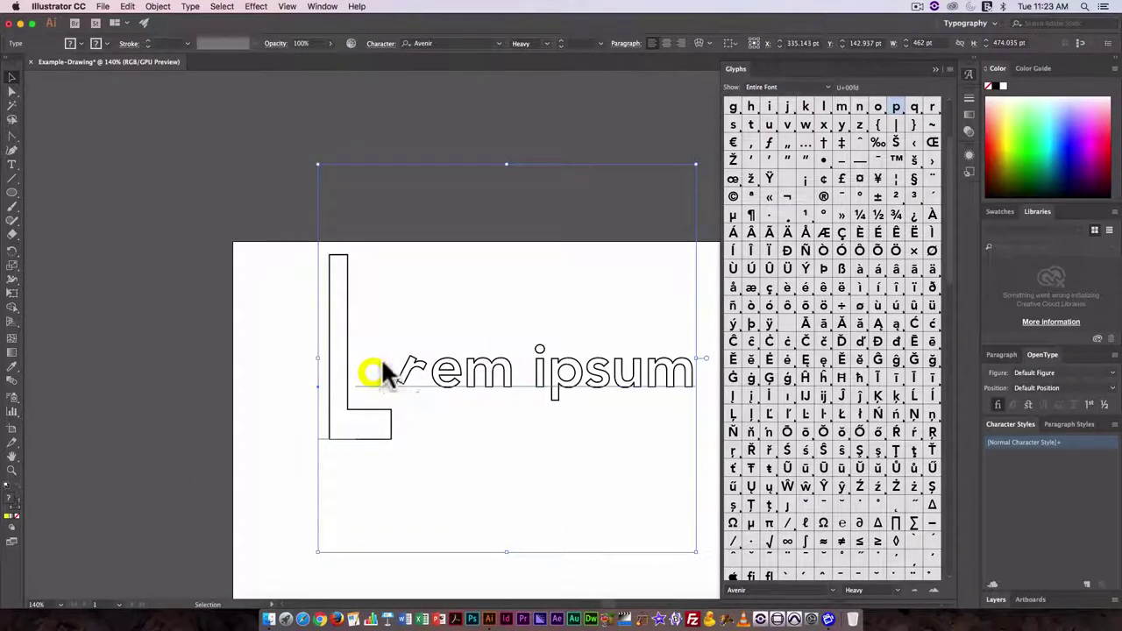
right_click(381, 361)
mouse_move(433, 540)
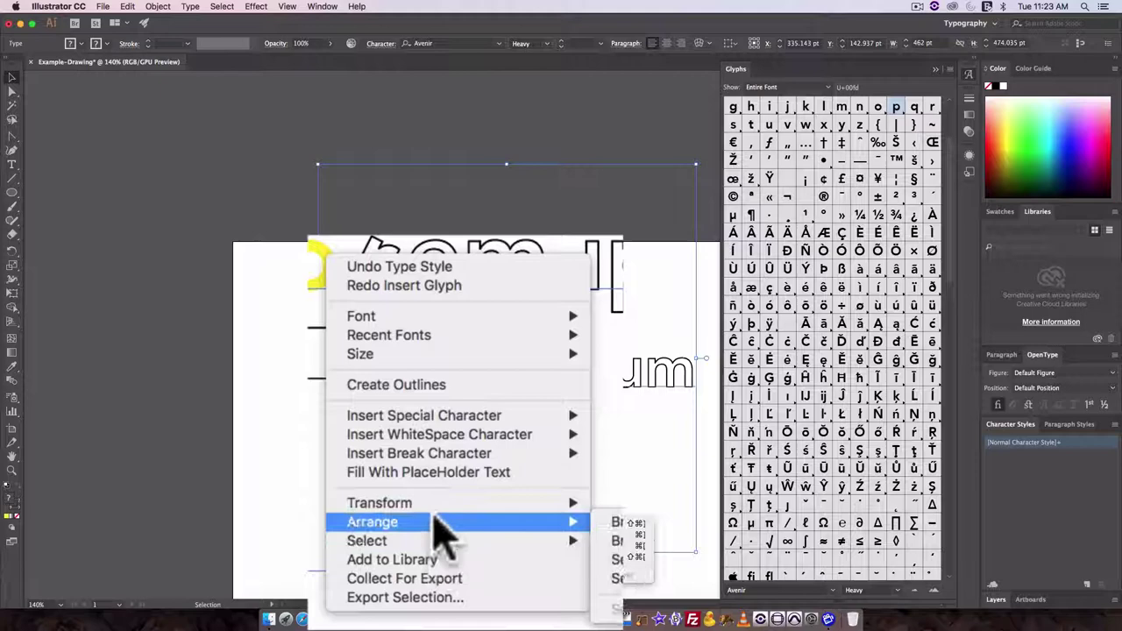
click(421, 384)
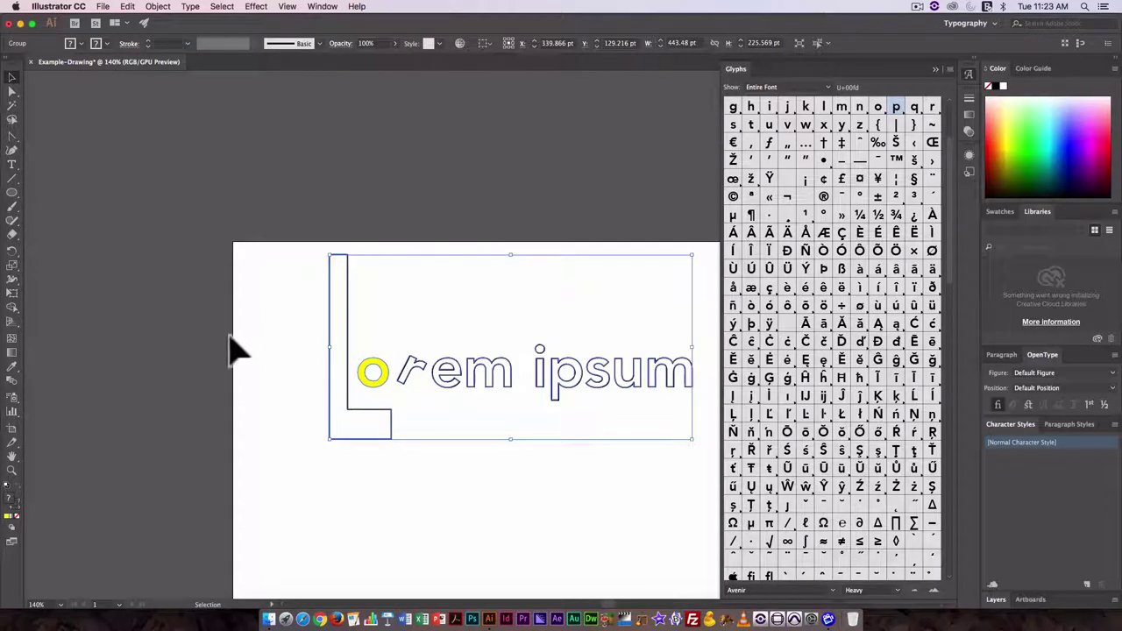
Step: Lengthen the i's stem by nudging its bottom anchors down twice with Shift+Down
click(297, 330)
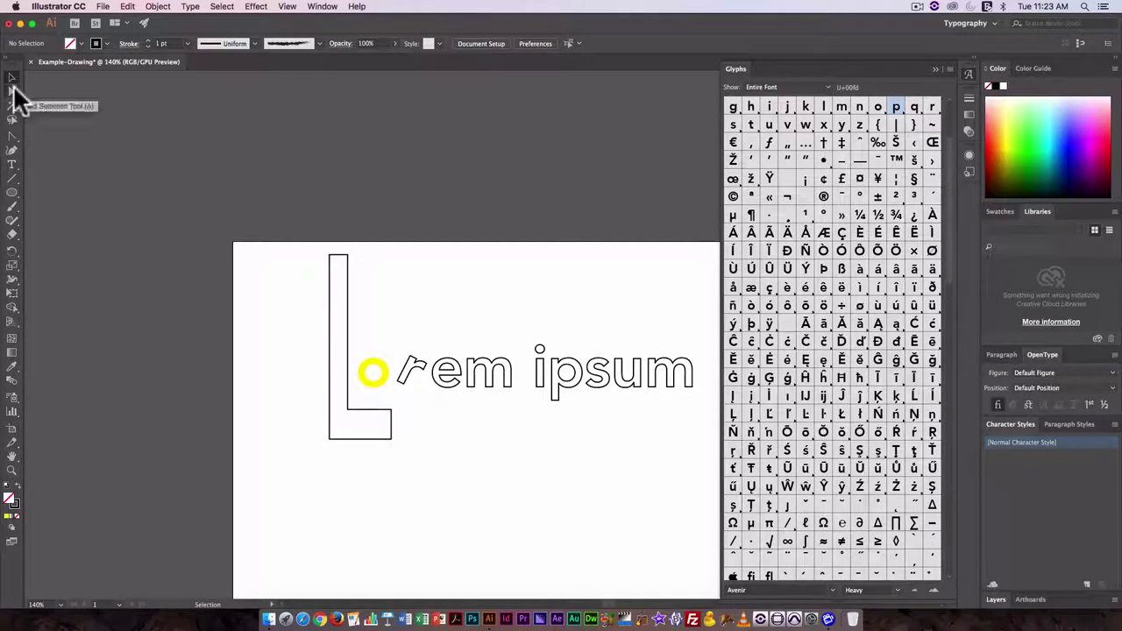
click(348, 302)
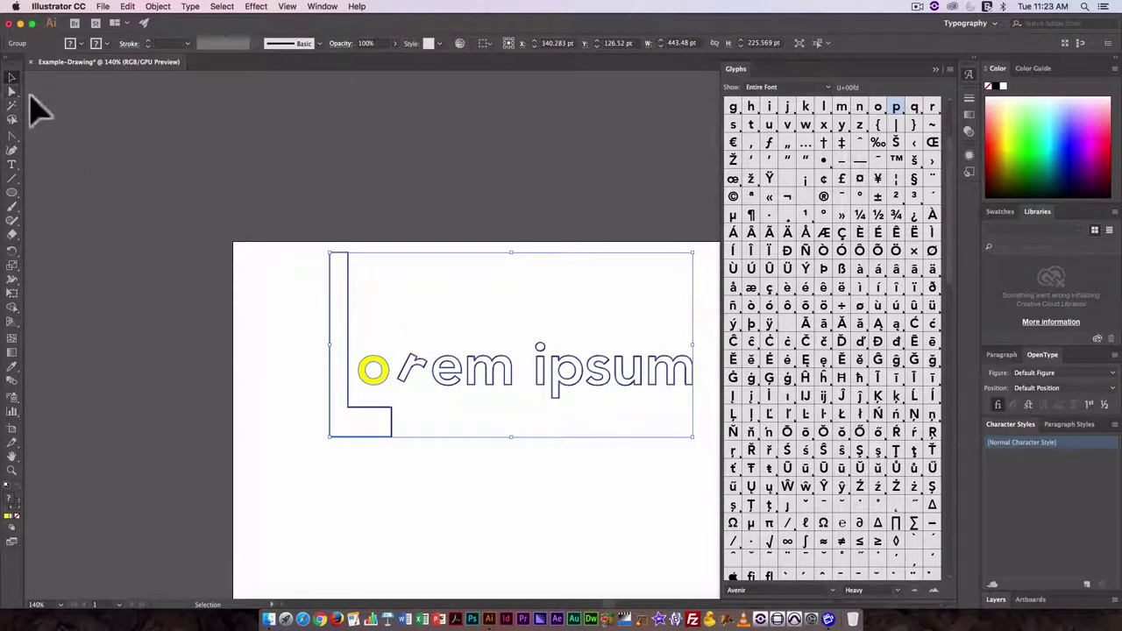
click(13, 92)
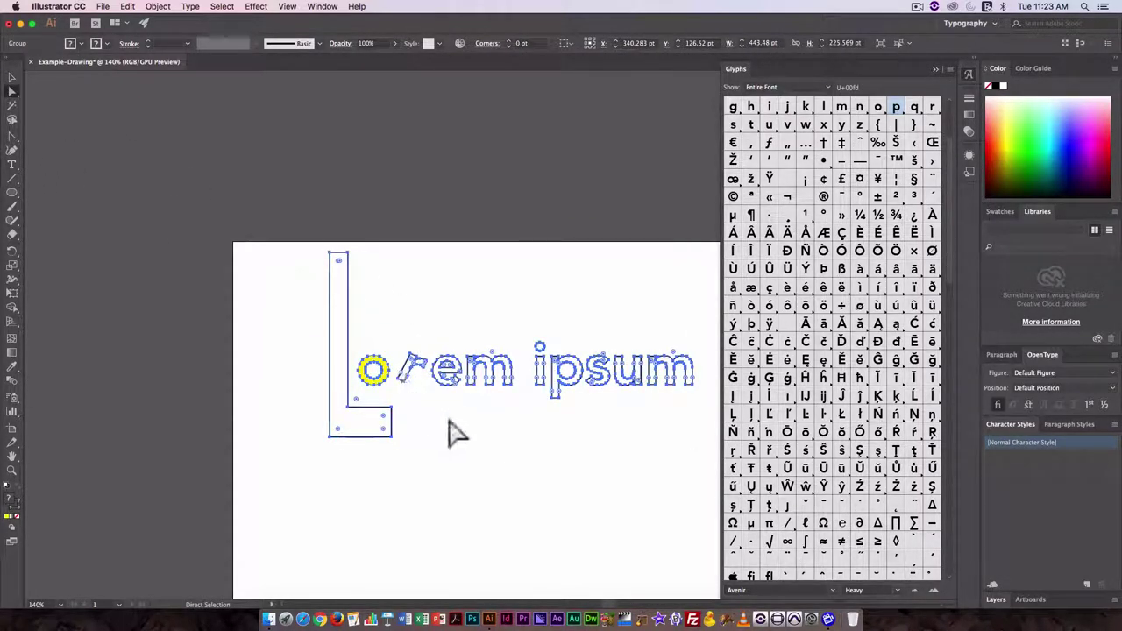
click(535, 378)
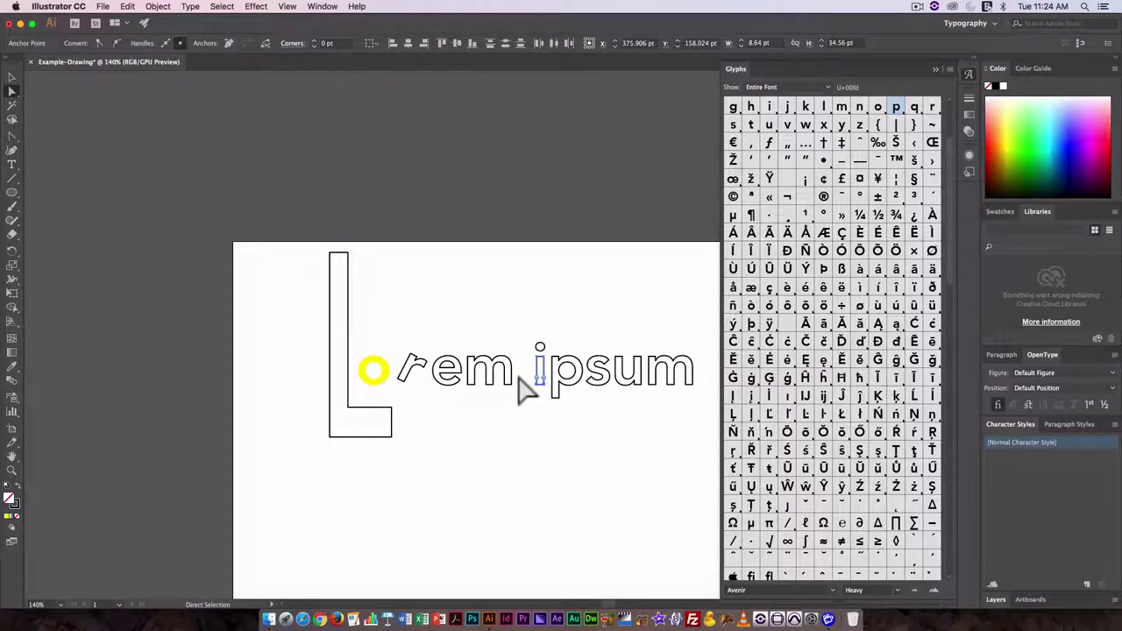
key(shift+Down)
key(shift+Down)
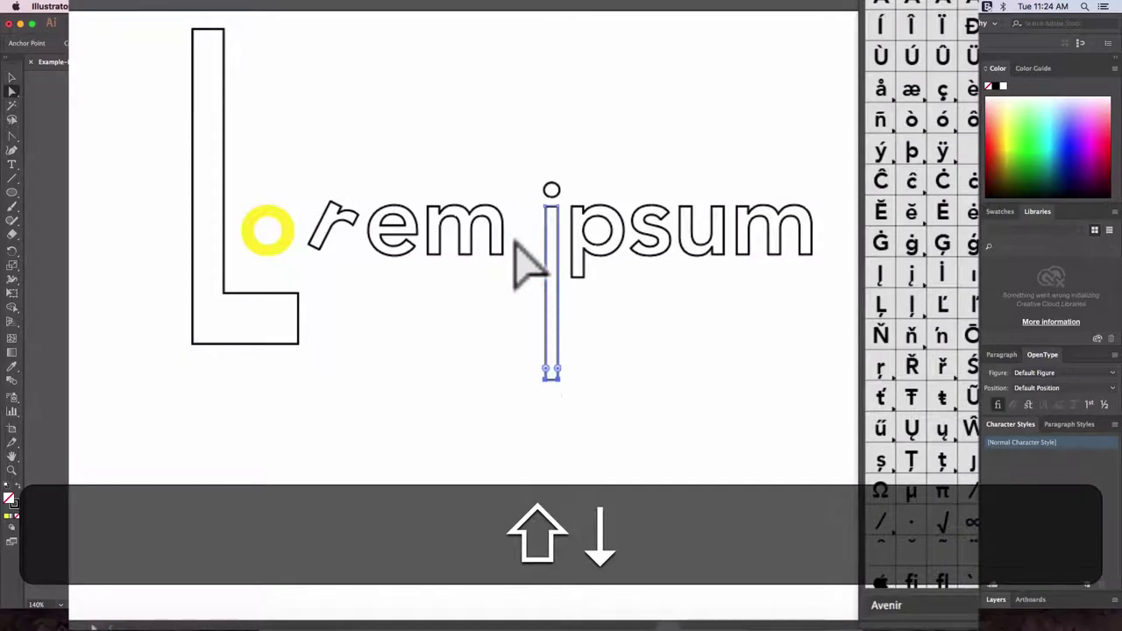
key(shift+Down)
key(shift+Down)
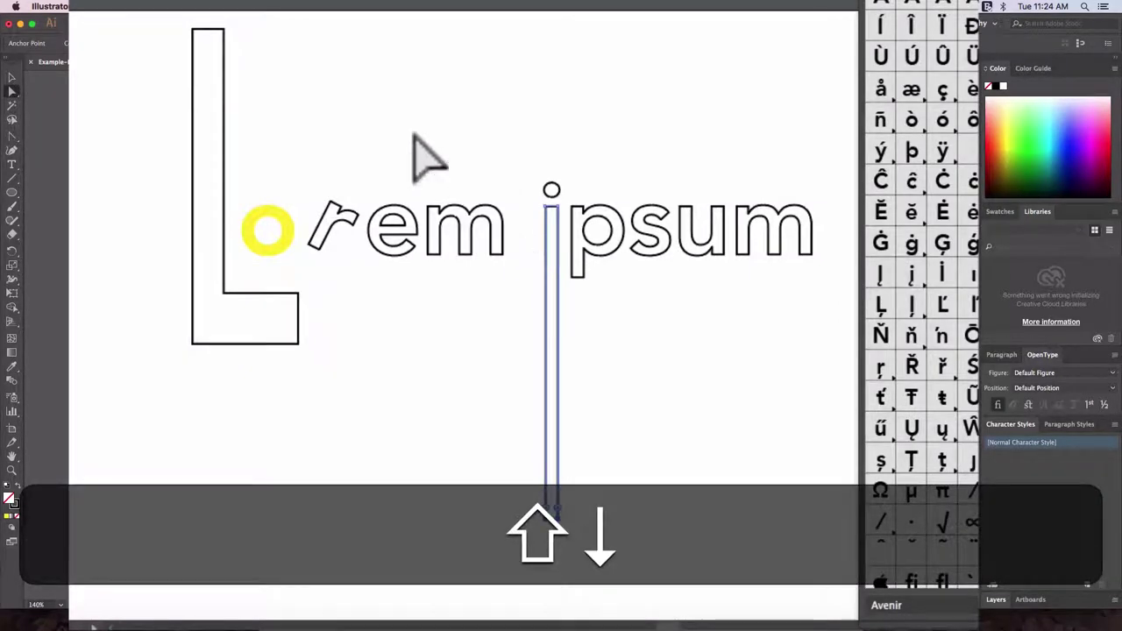
Step: Stretch the final m's right leg far down with three Shift+Down nudges
click(727, 445)
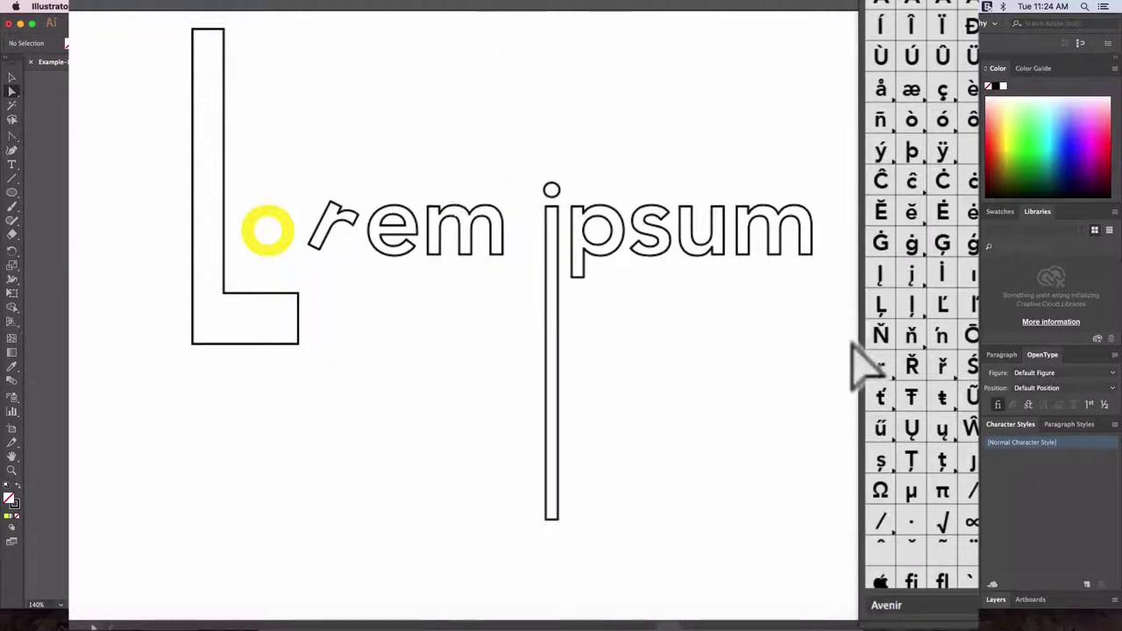
drag(794, 243, 836, 275)
key(shift+Down)
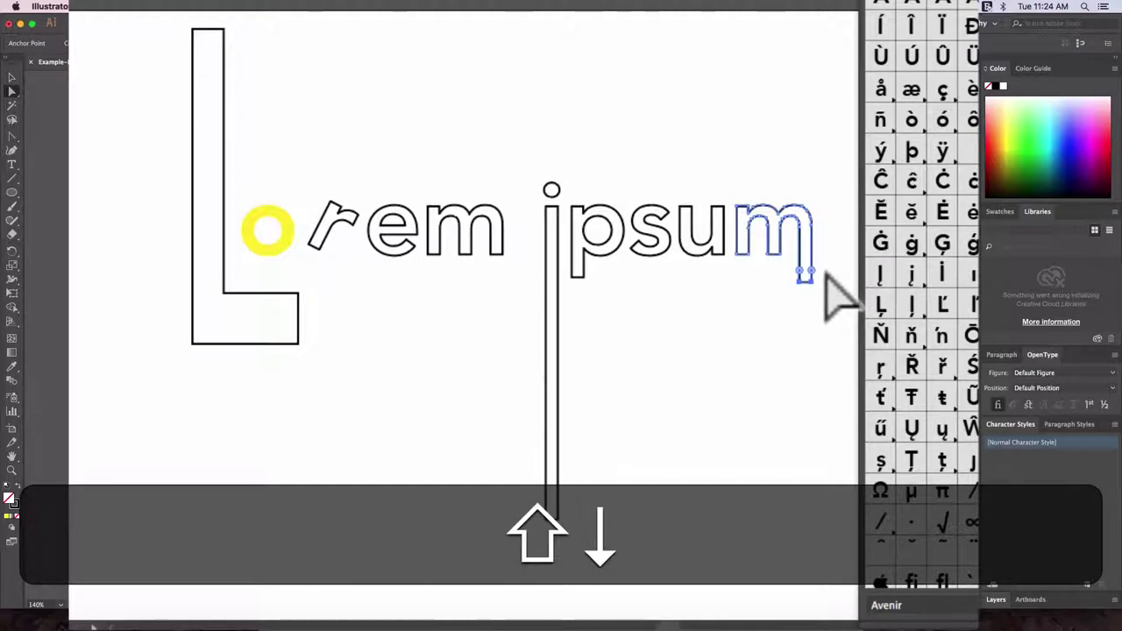
key(shift+Down)
key(shift+Down)
key(shift+Down)
key(shift+Down)
key(shift+Down)
key(shift+Down)
key(shift+Down)
key(shift+Down)
key(shift+Down)
key(shift+Down)
key(shift+Down)
key(shift+Down)
key(shift+Down)
key(shift+Down)
key(shift+Down)
key(shift+Down)
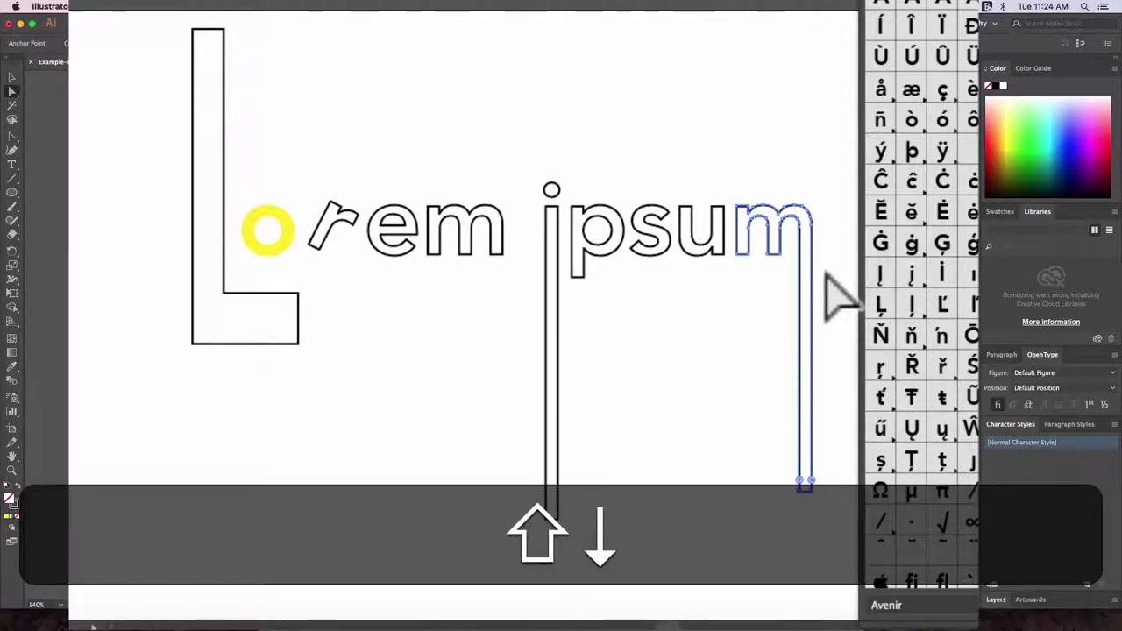
key(shift+Down)
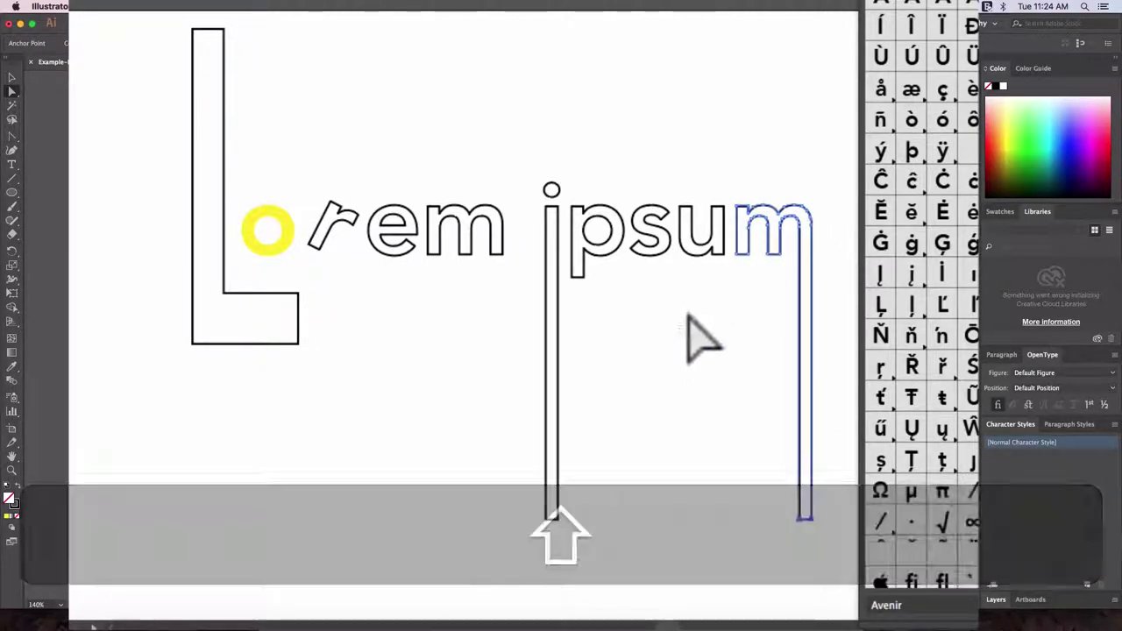
Step: Select the o outline, delete it, then undo to restore the o
click(631, 289)
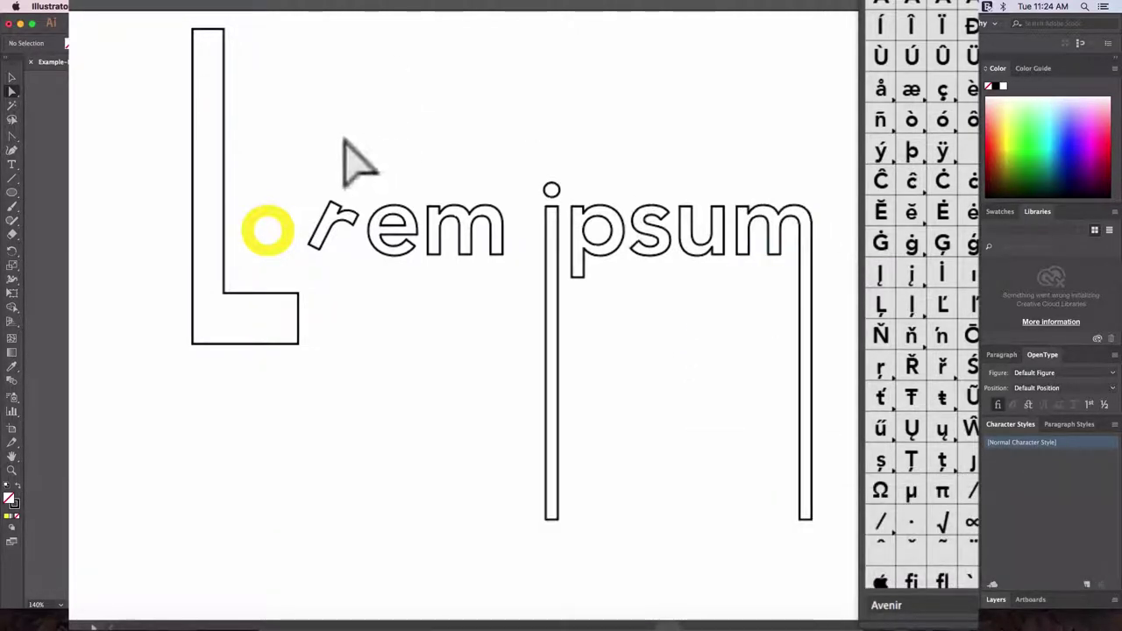
click(291, 232)
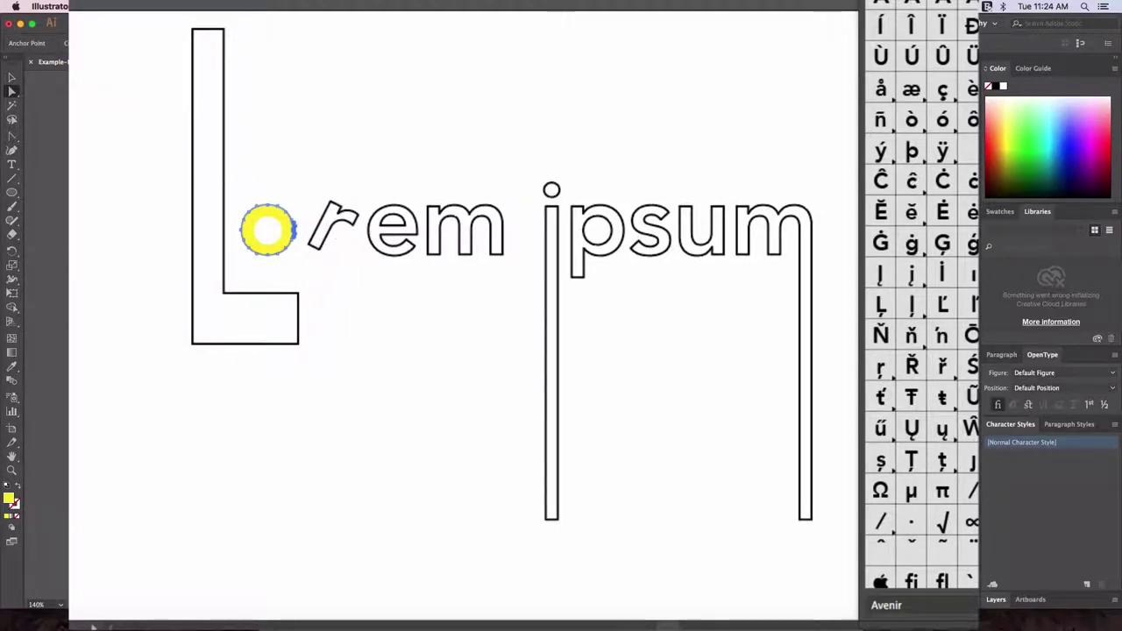
click(244, 162)
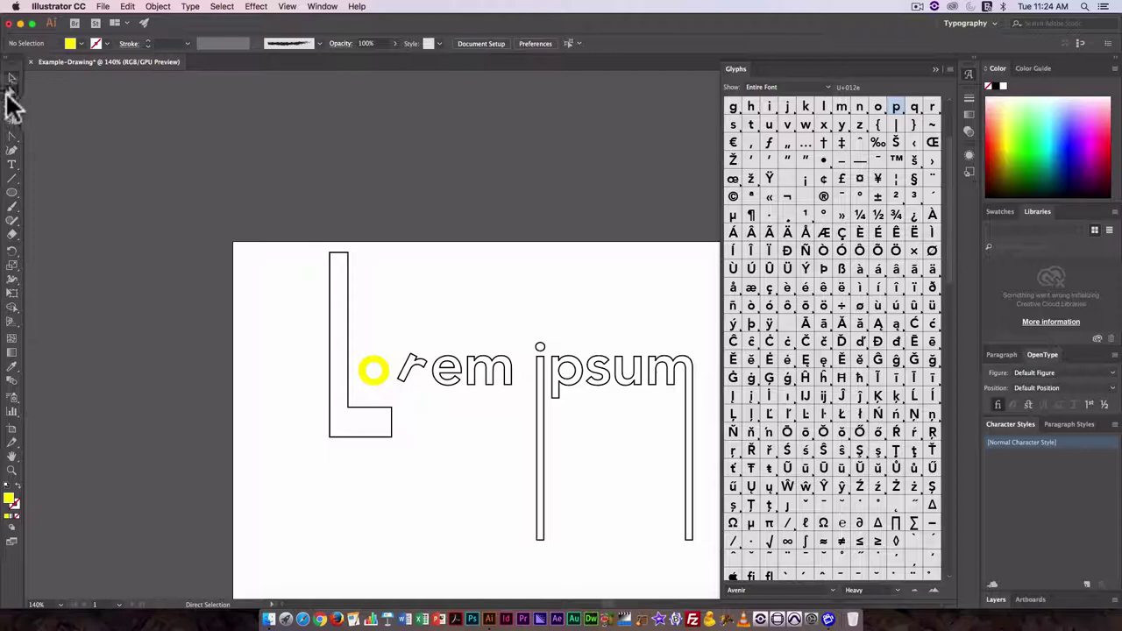
click(383, 392)
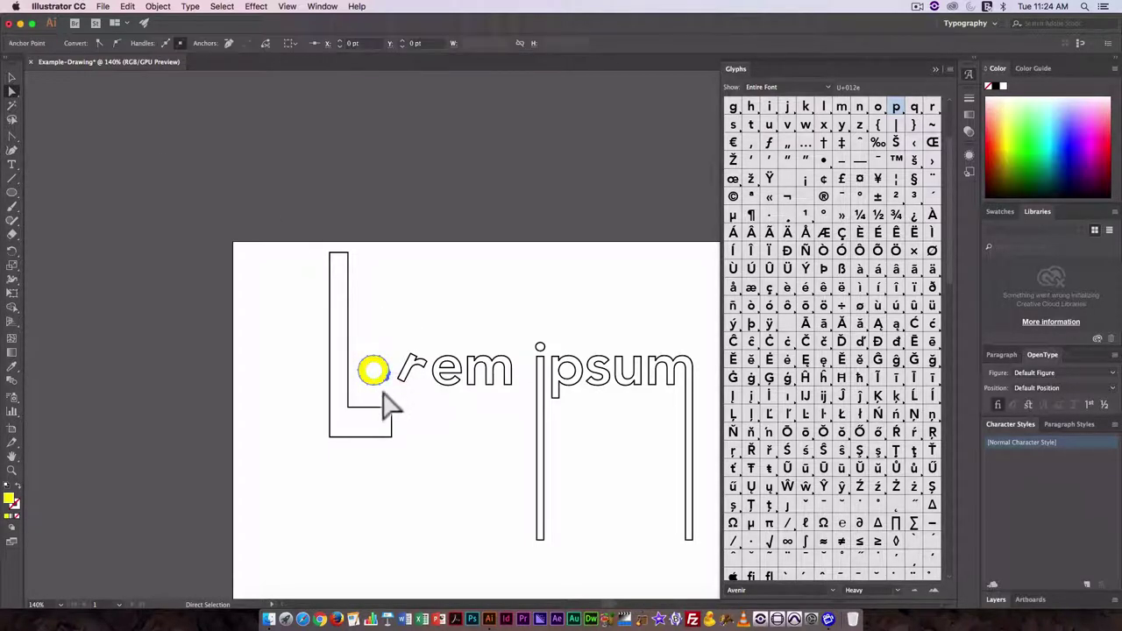
drag(383, 405, 247, 453)
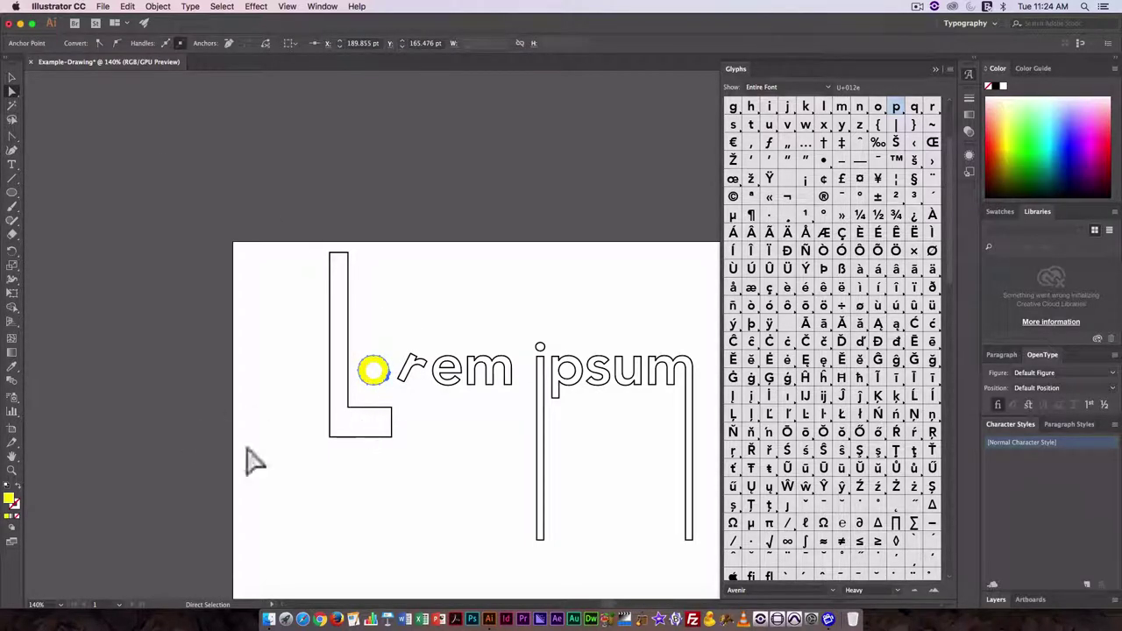
drag(403, 407, 364, 288)
key(Delete)
click(371, 368)
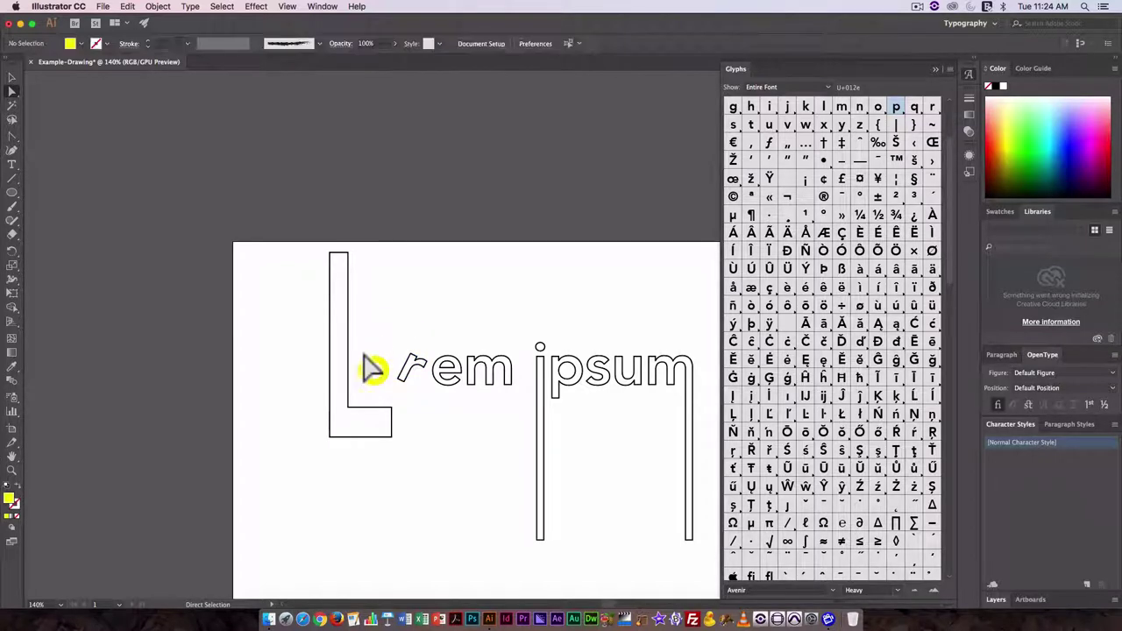
key(super+z)
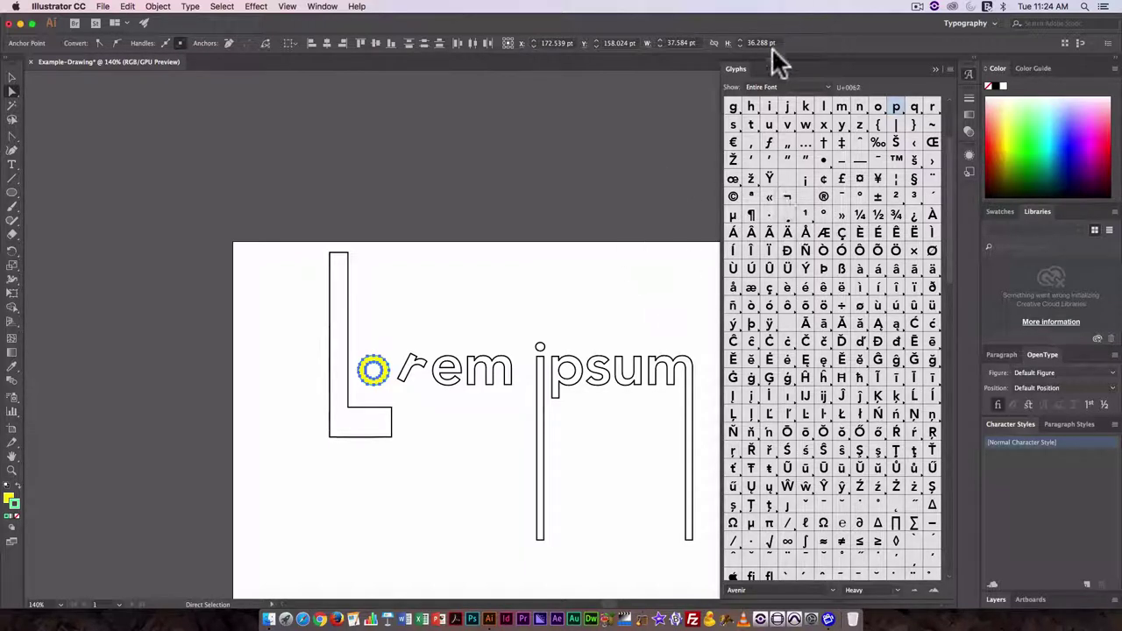
Step: Close the glyph browser and set the o's stroke weight to 6 pt
click(735, 63)
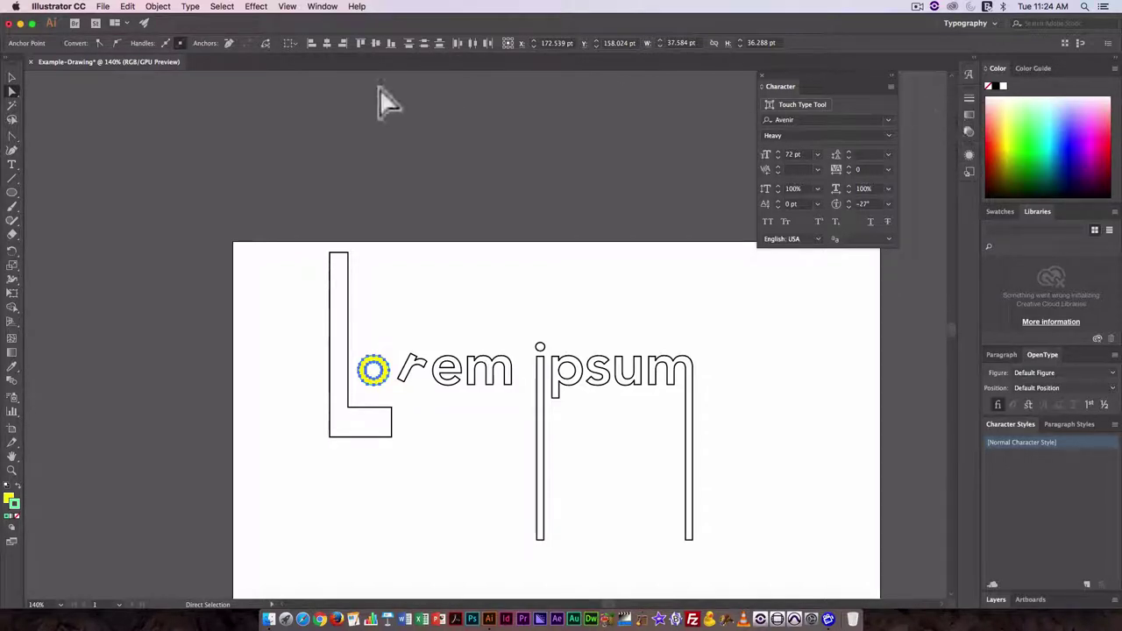
click(967, 99)
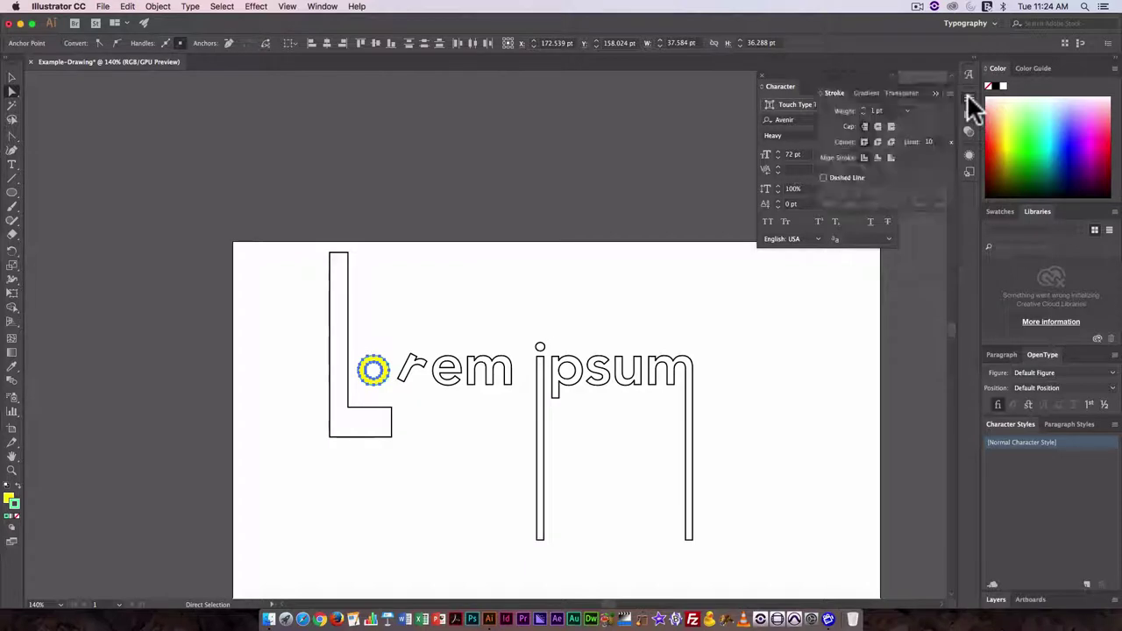
click(906, 111)
click(925, 225)
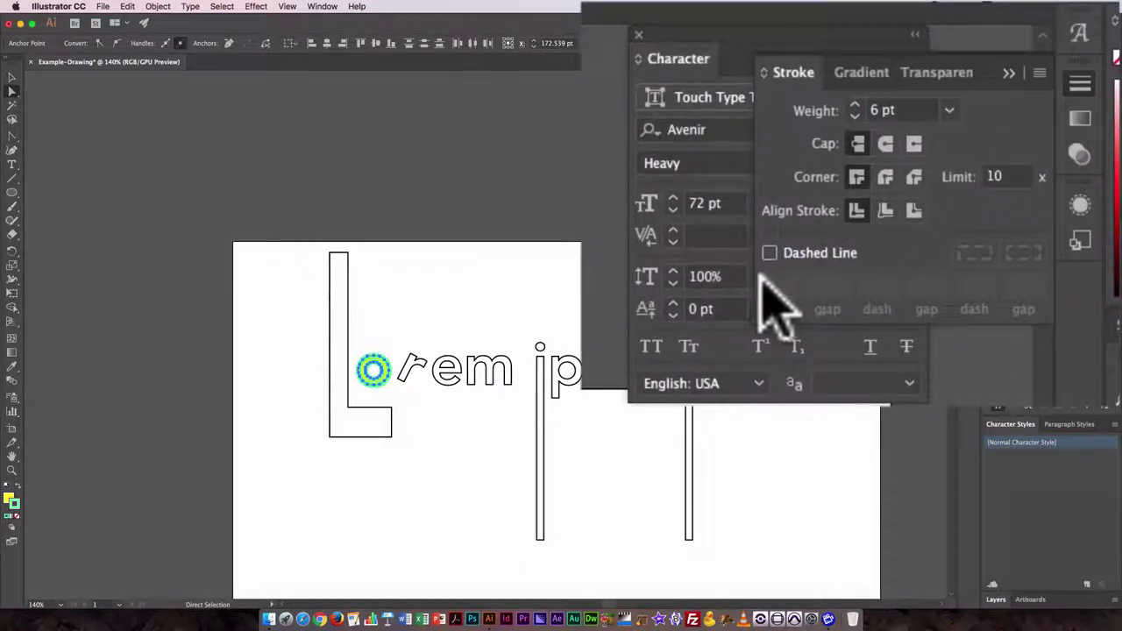
Step: Make the o's stroke a dashed line with 12 pt dashes, then reselect the circle
click(769, 252)
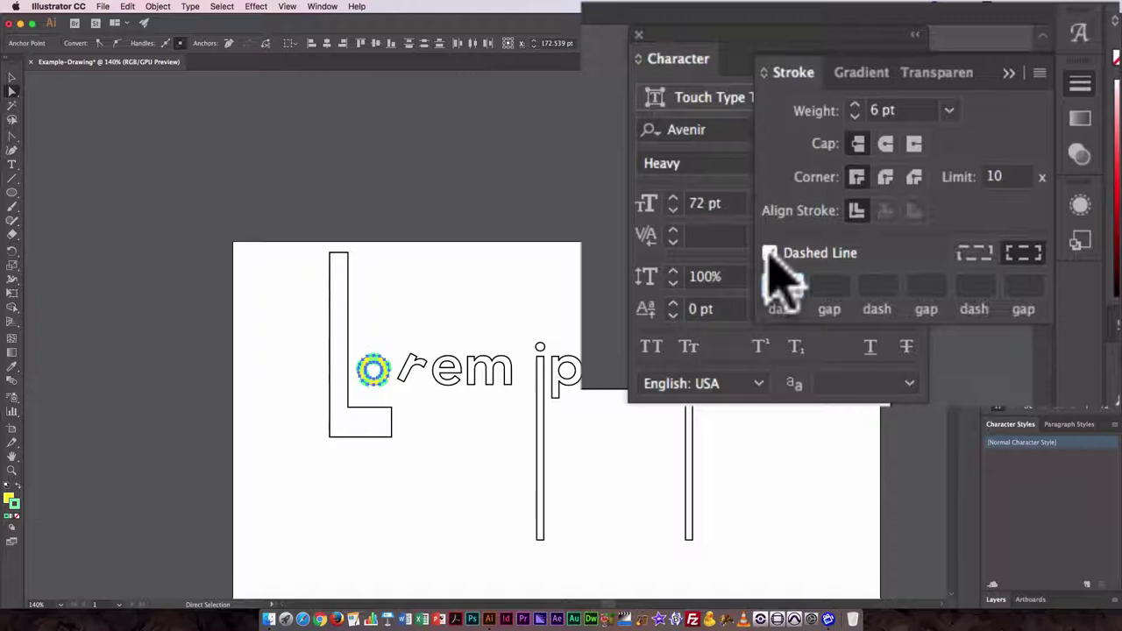
click(768, 252)
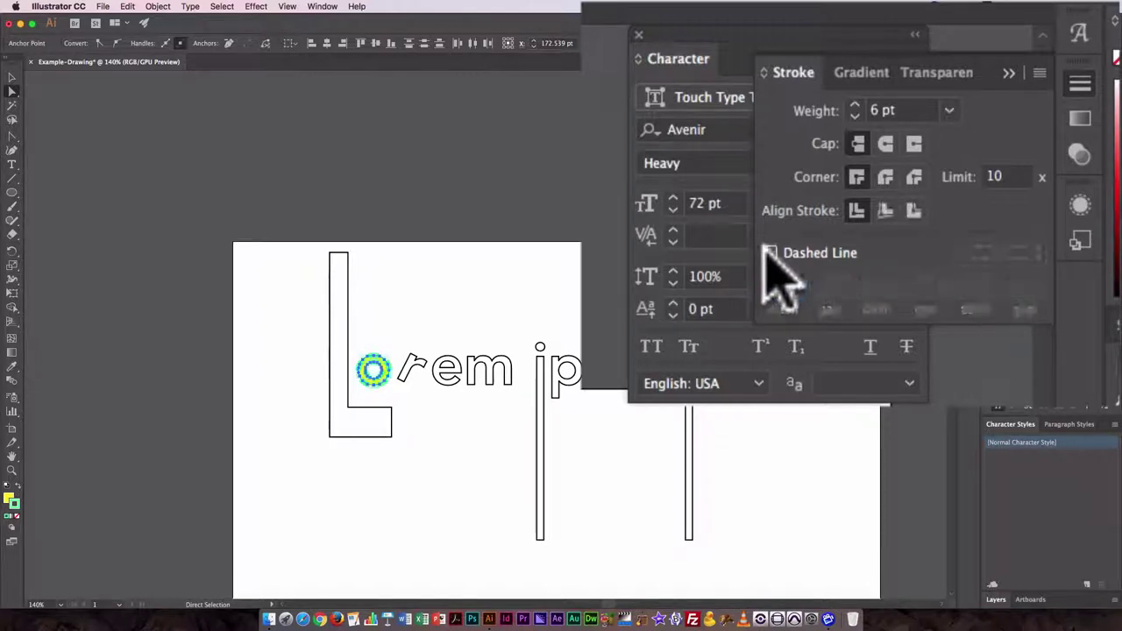
click(546, 275)
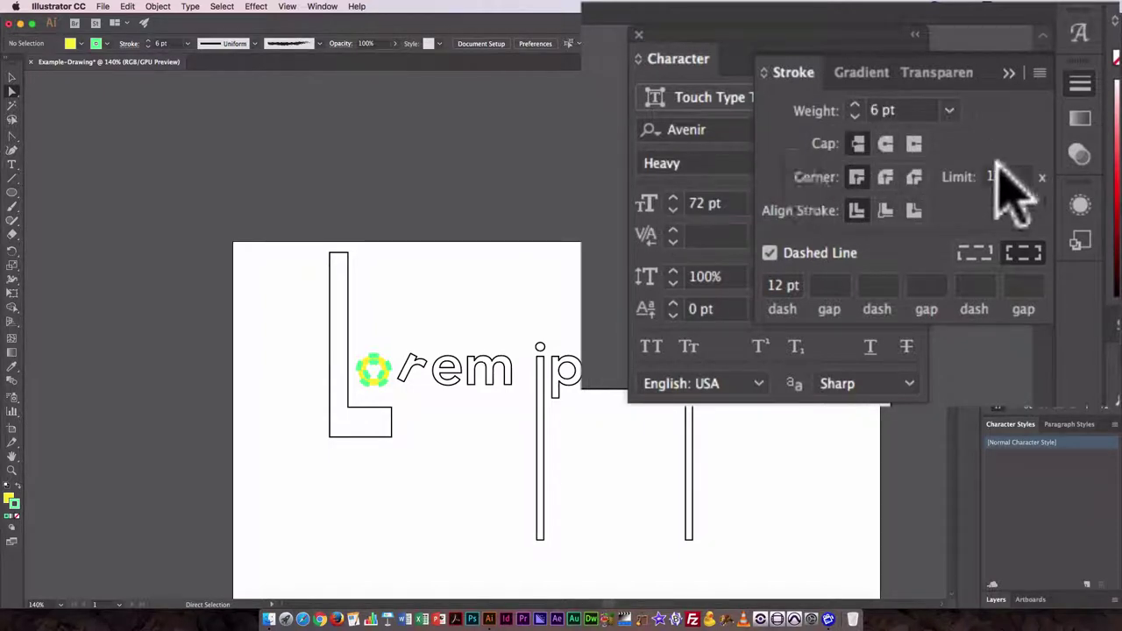
click(382, 373)
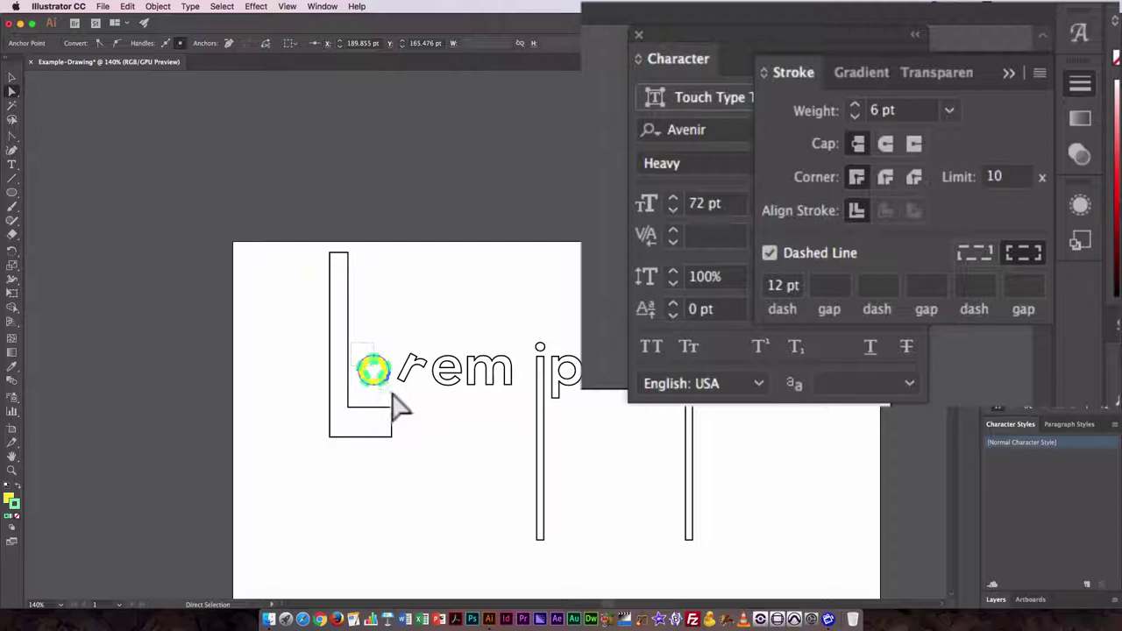
click(393, 399)
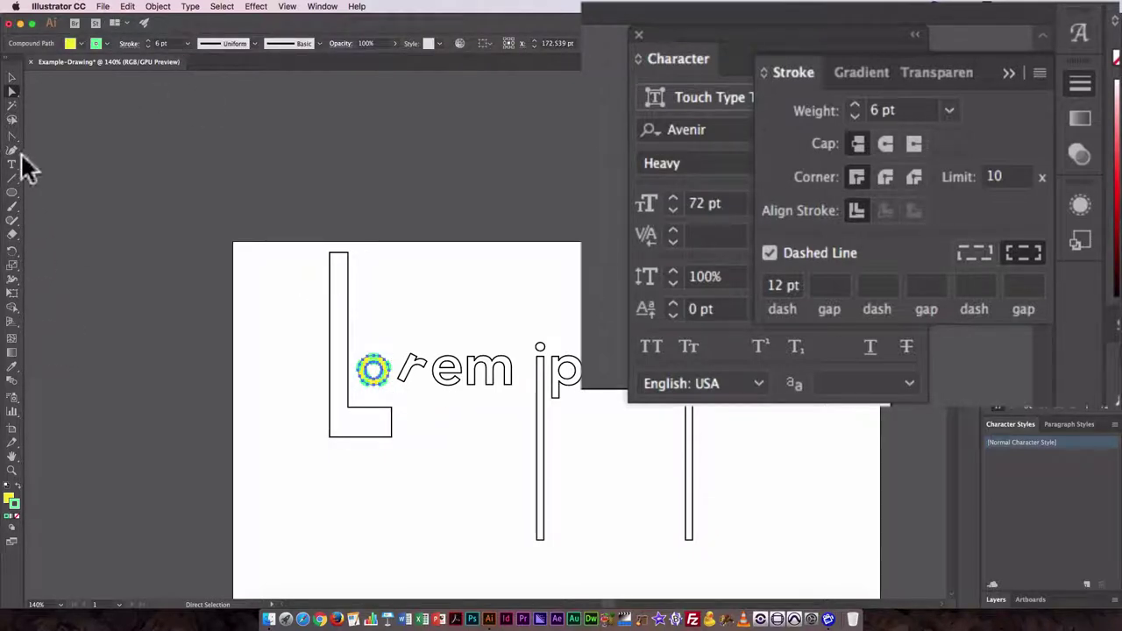
Step: Show the Brushes panel, float it beside the Symbols panel and enlarge it
click(12, 207)
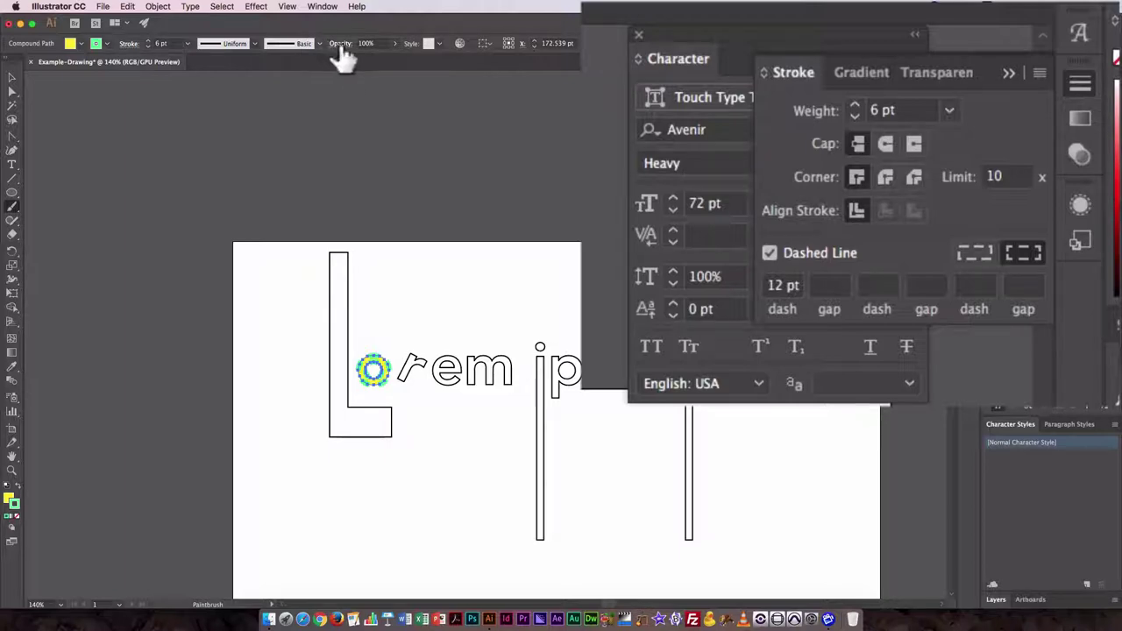
click(321, 7)
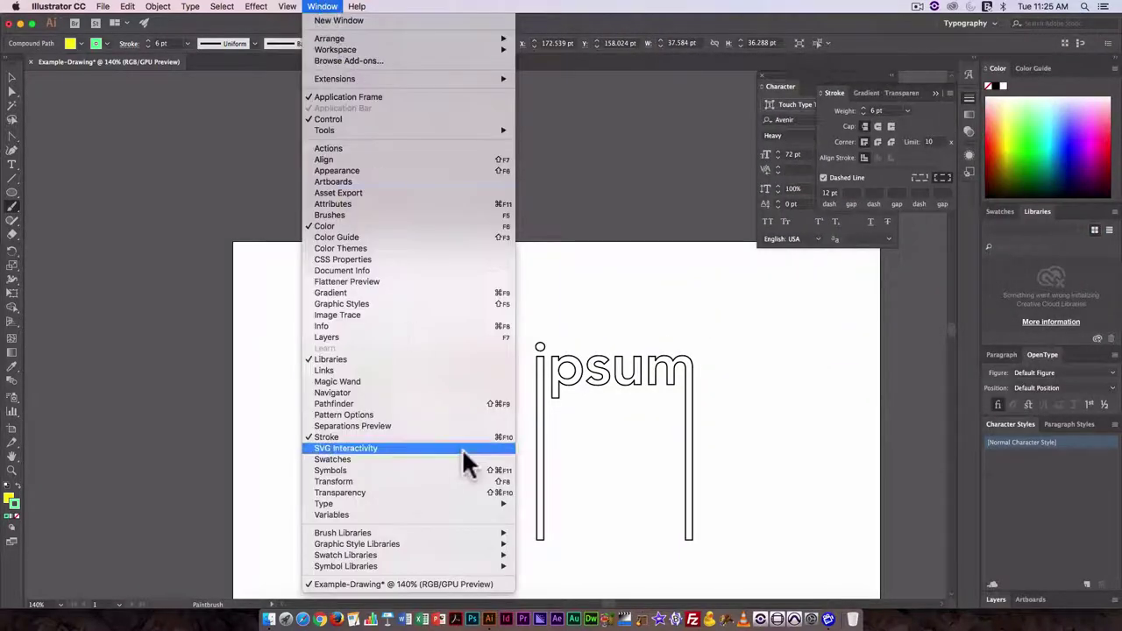
click(390, 215)
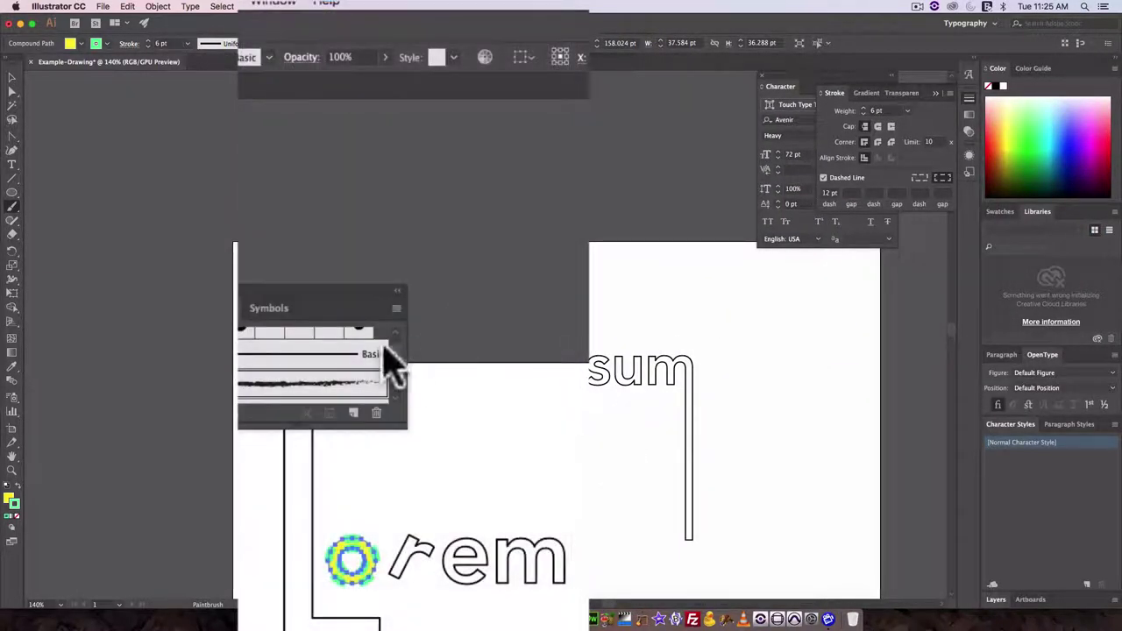
drag(223, 184, 34, 184)
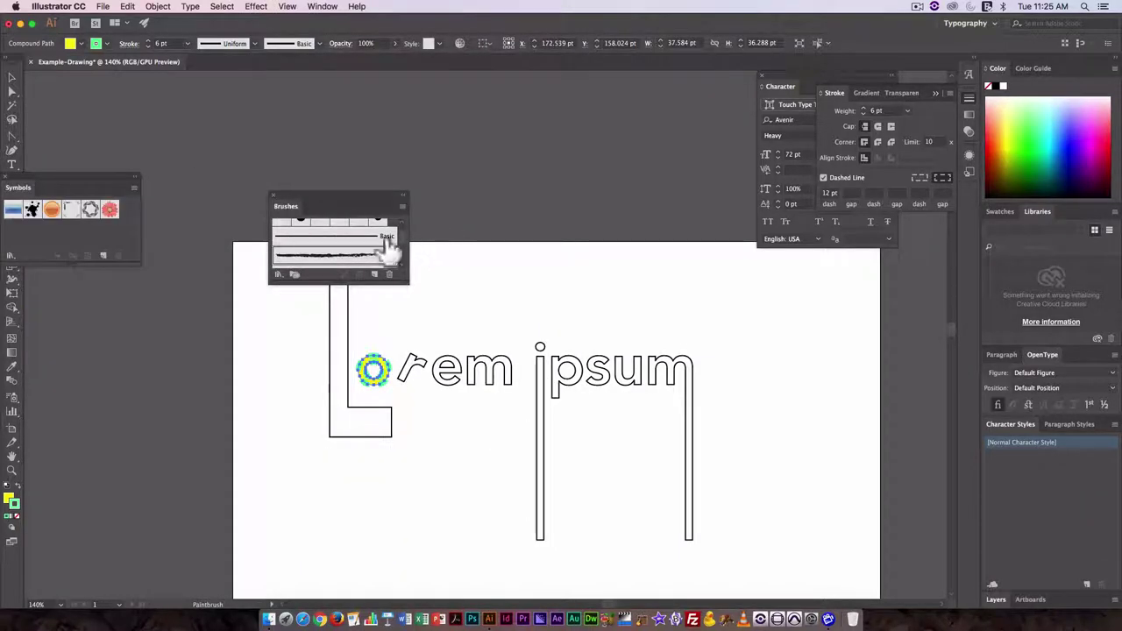
mouse_move(338, 208)
mouse_down()
mouse_move(199, 166)
mouse_move(192, 177)
mouse_up()
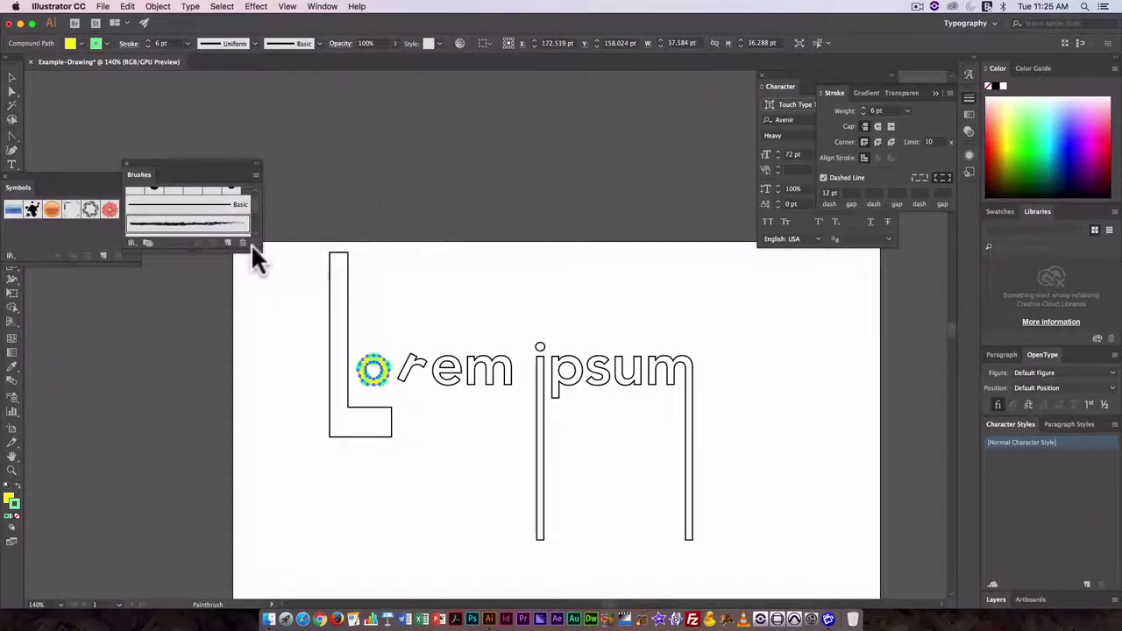
mouse_move(260, 247)
mouse_down()
mouse_move(248, 275)
mouse_move(240, 440)
mouse_move(256, 433)
mouse_up()
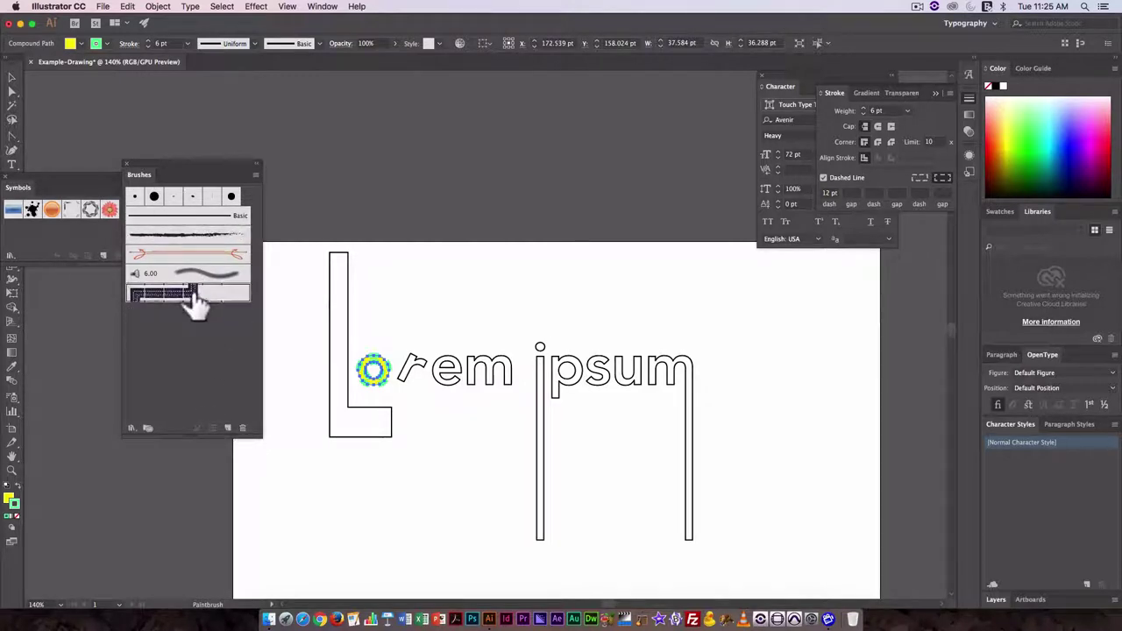
Step: Try several brushes and settle on the yellow starburst brush for the o circle
click(193, 294)
click(189, 278)
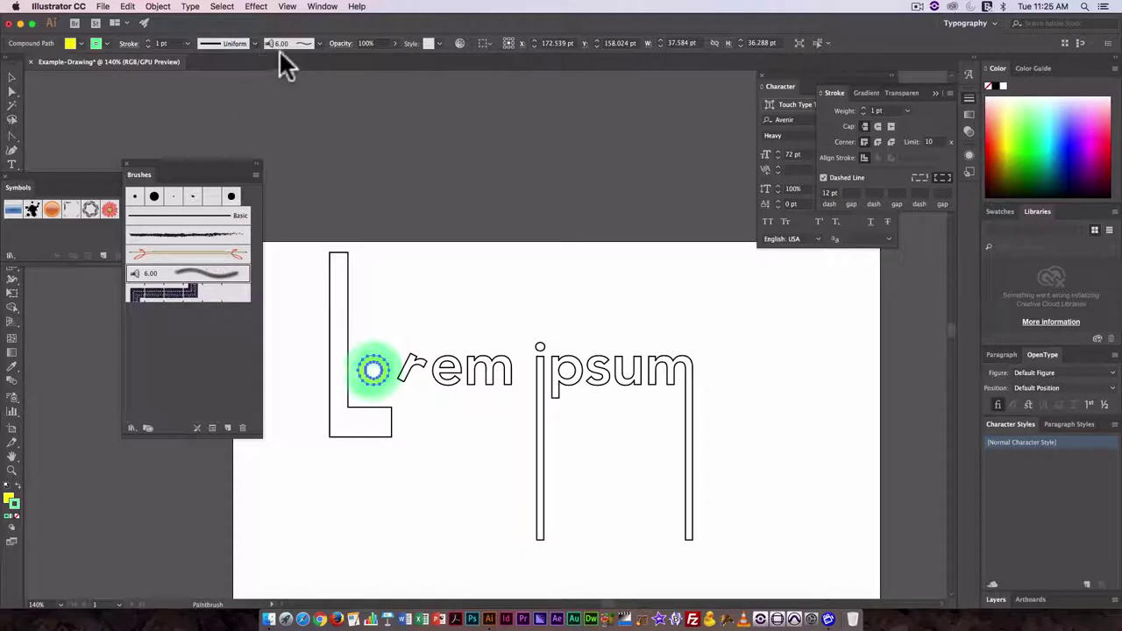
click(318, 43)
click(200, 255)
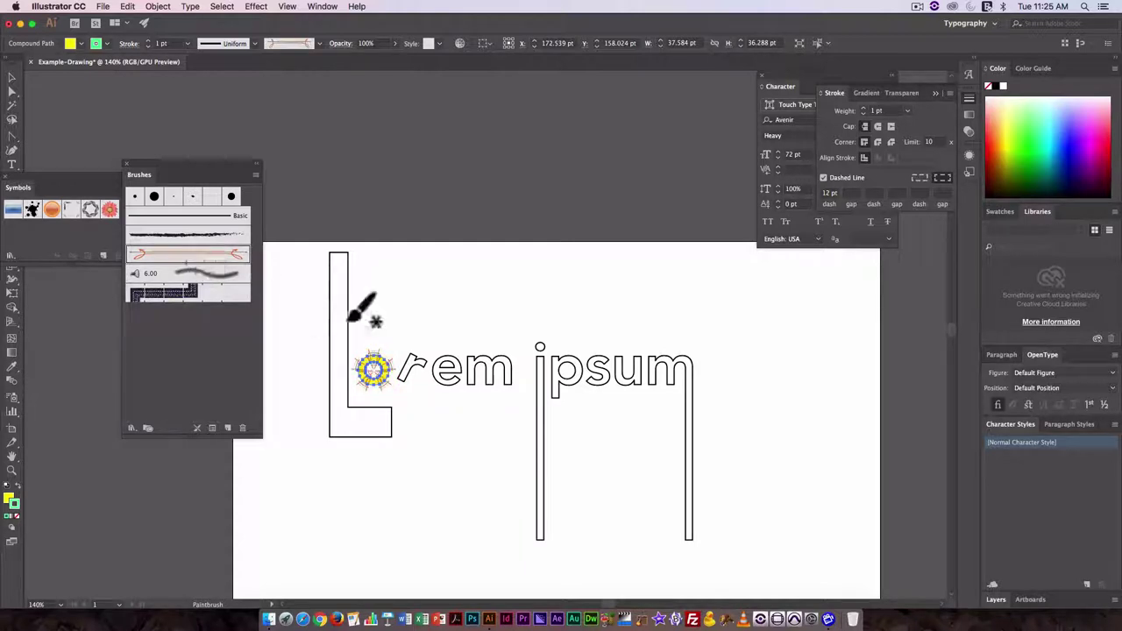
key(super+shift+a)
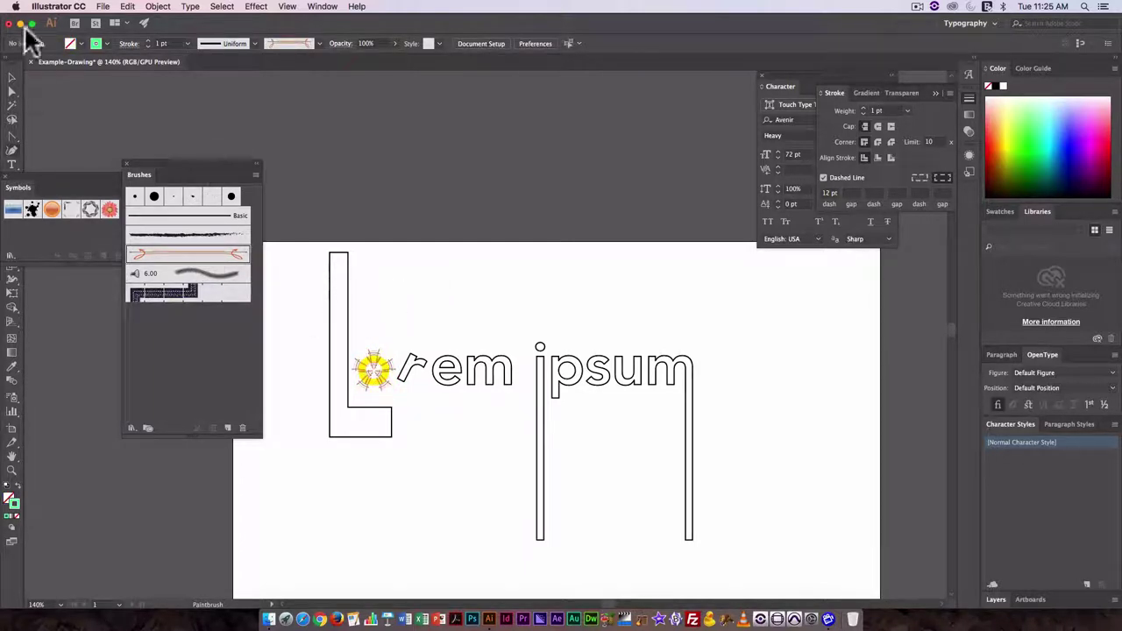
click(9, 77)
Step: Open the Artistic_ChalkCharcoalPencil brush library and move it off the artwork
click(381, 368)
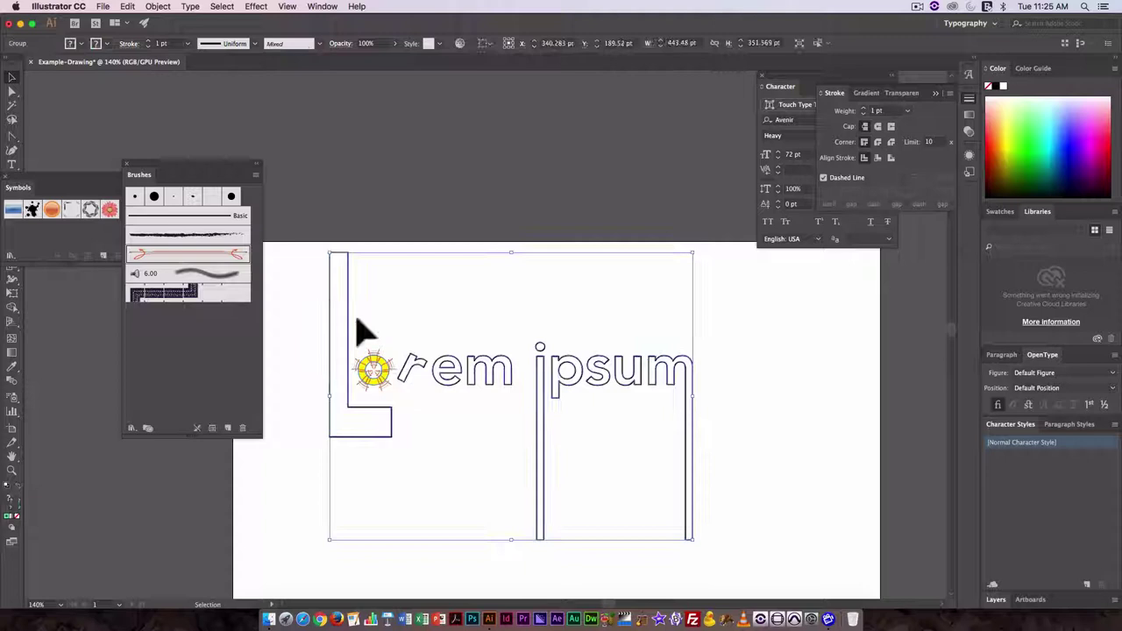
click(255, 173)
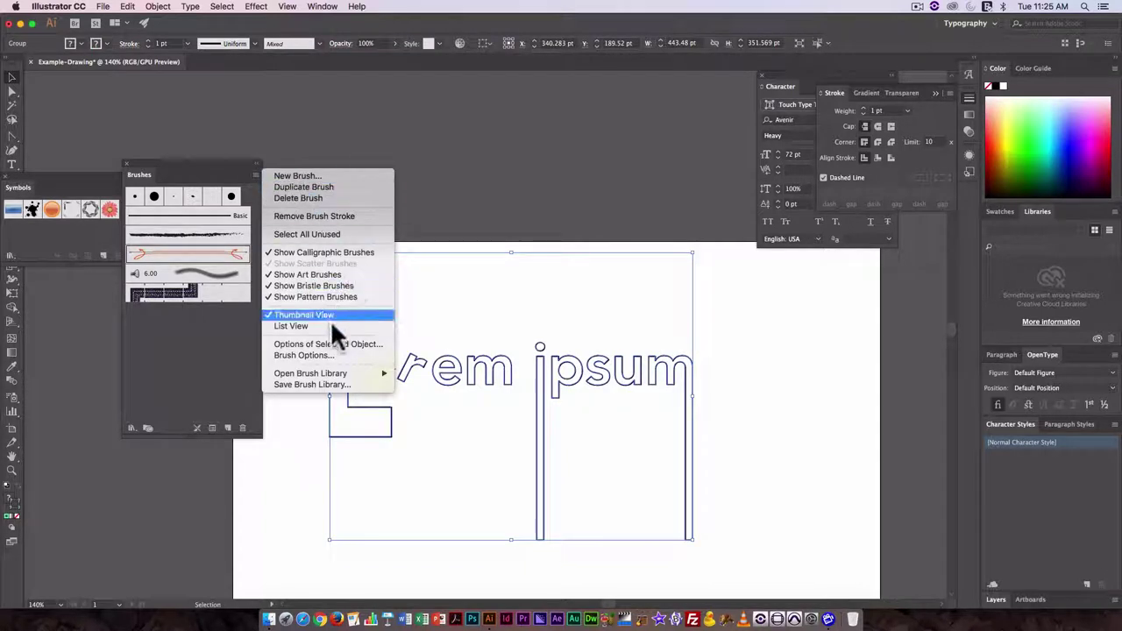
mouse_move(333, 373)
mouse_move(419, 374)
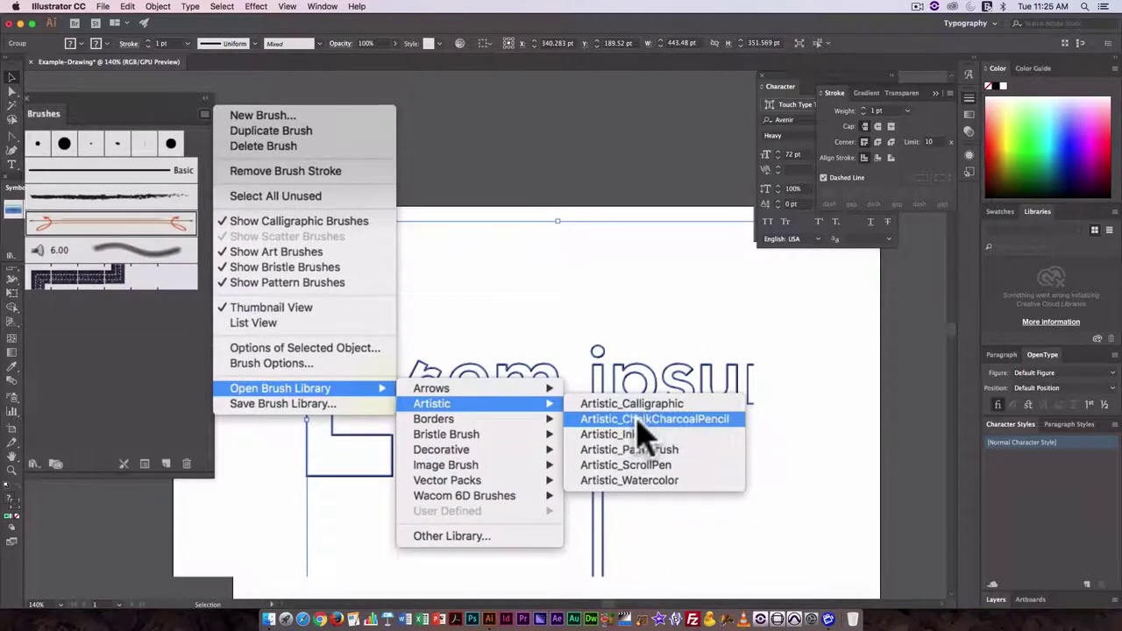
click(637, 420)
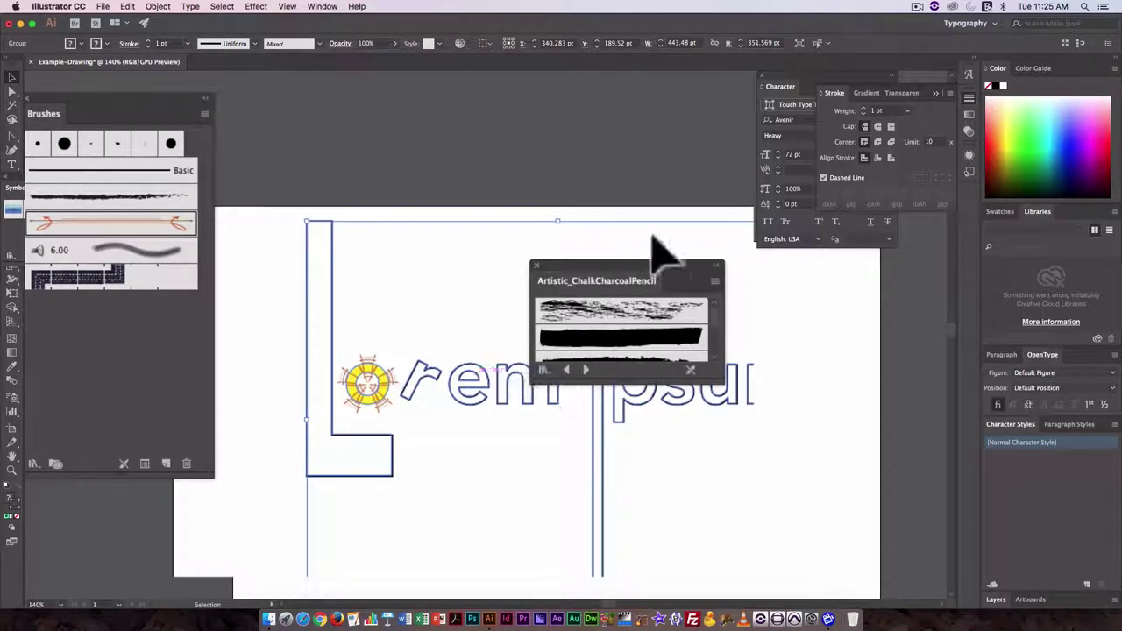
drag(620, 272, 343, 50)
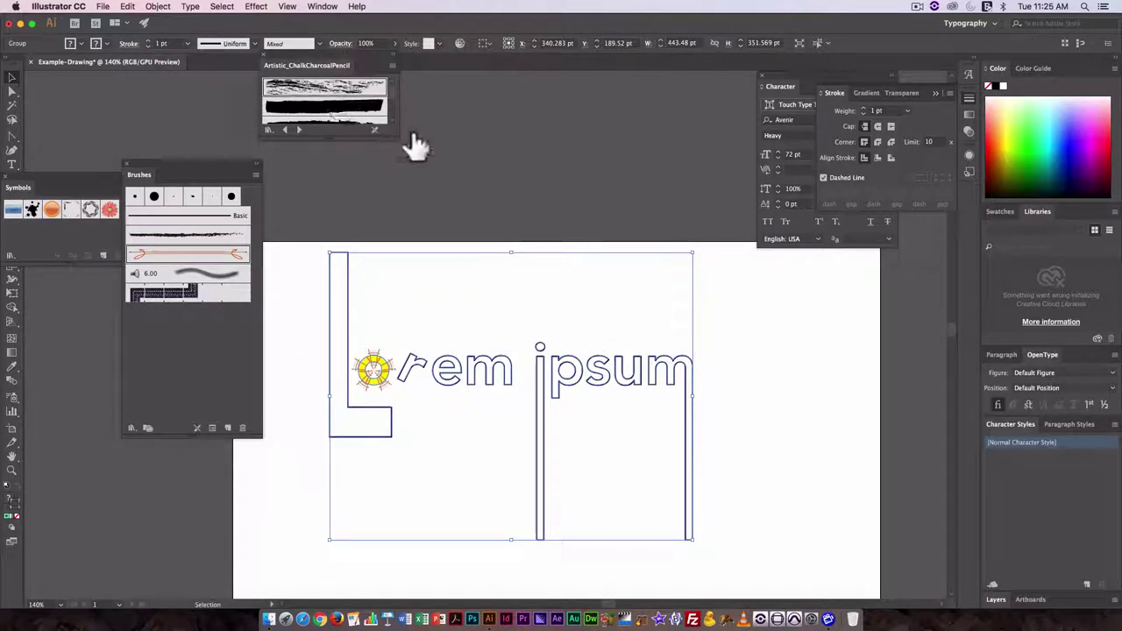
Step: Try a chalk brush on the whole lettering group, then undo it
click(371, 92)
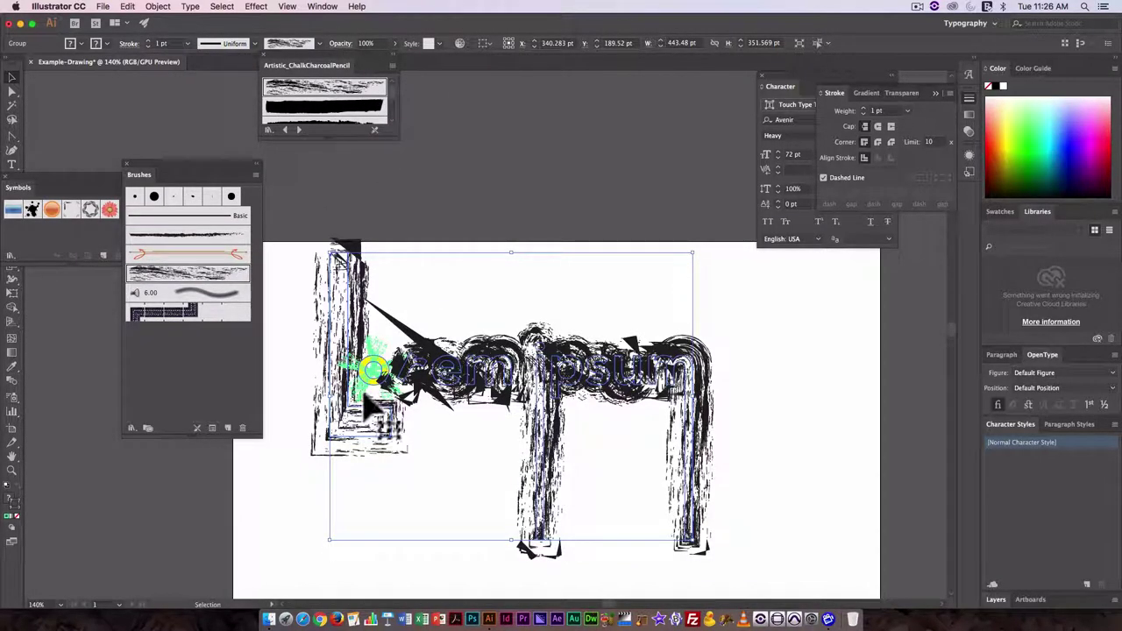
key(super+z)
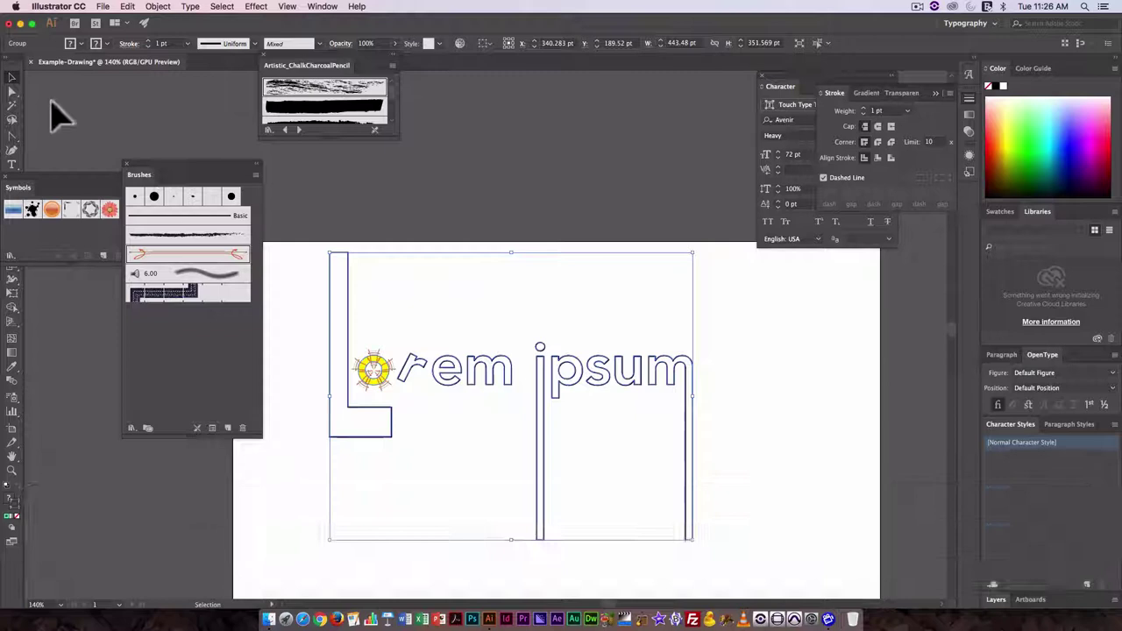
click(12, 91)
Step: Apply a charcoal brush to the sunburst o circle, removing its dashes and resetting colours
click(368, 348)
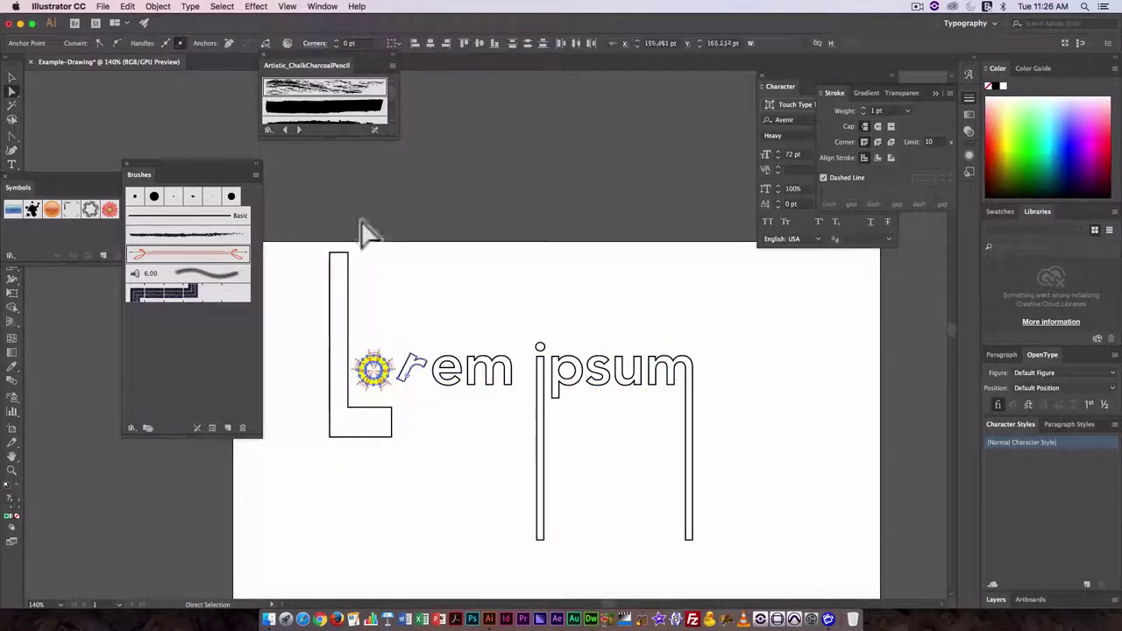
click(372, 371)
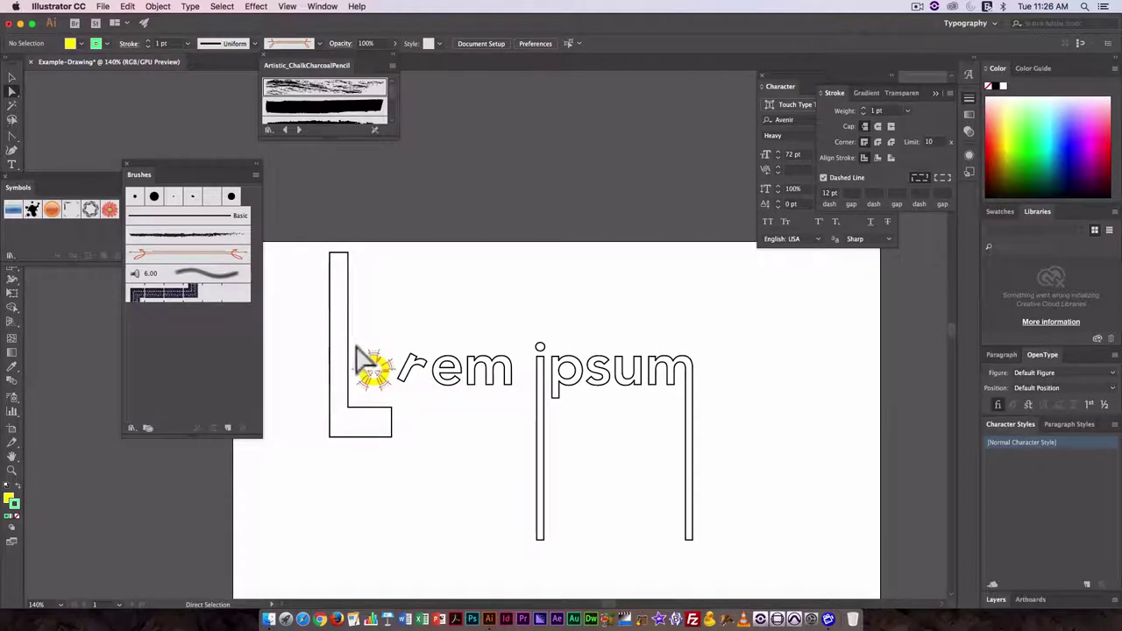
click(396, 404)
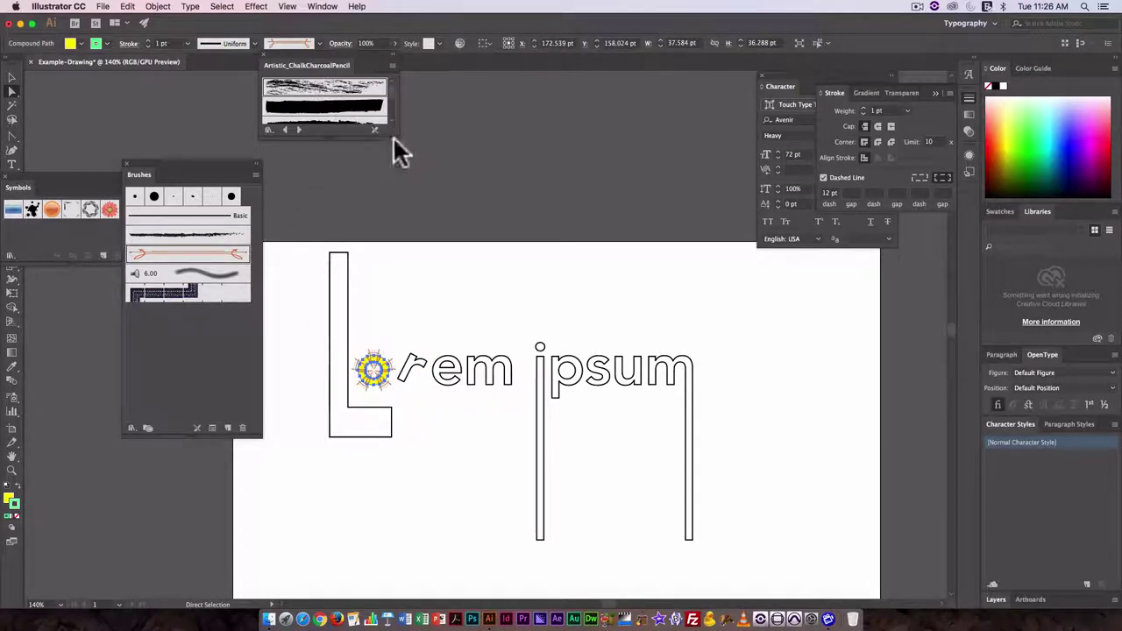
drag(393, 138, 450, 188)
click(392, 171)
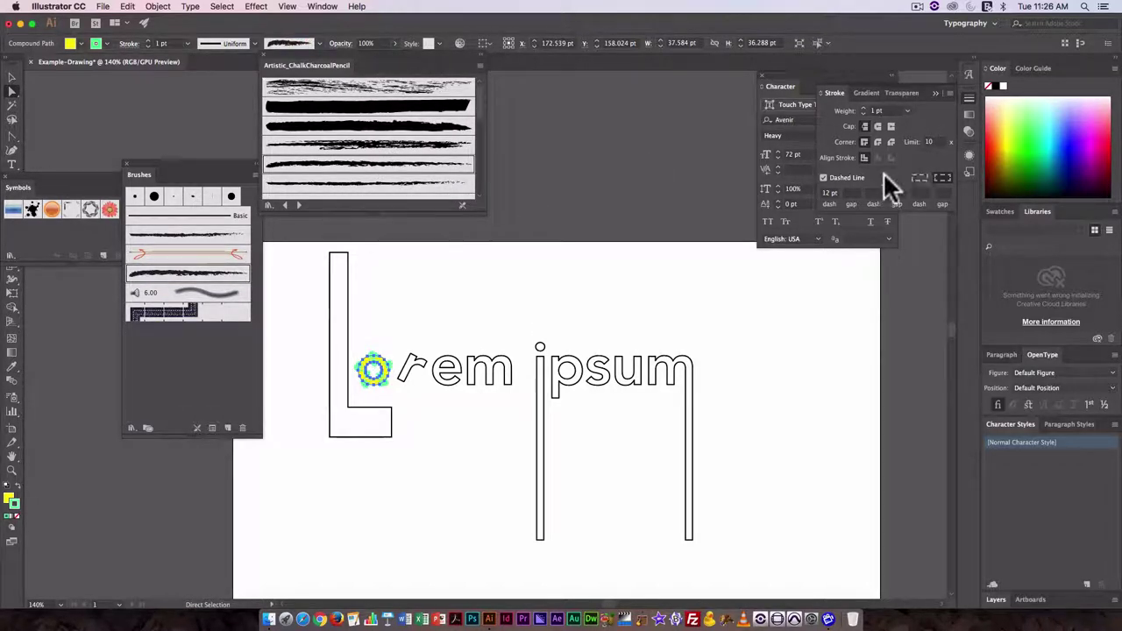
click(824, 178)
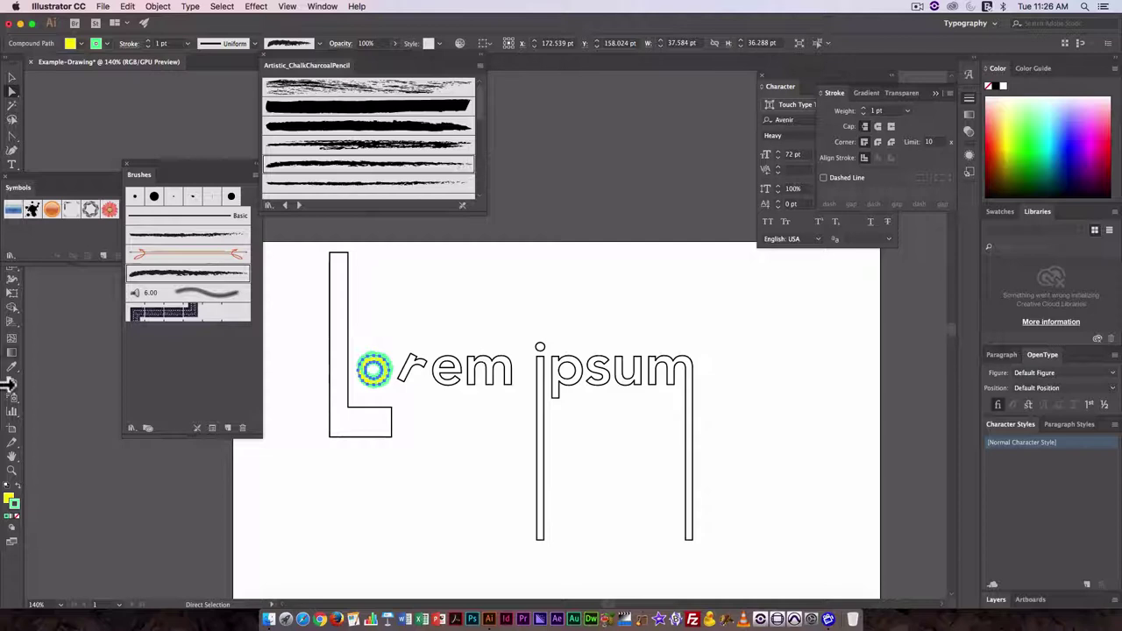
click(7, 488)
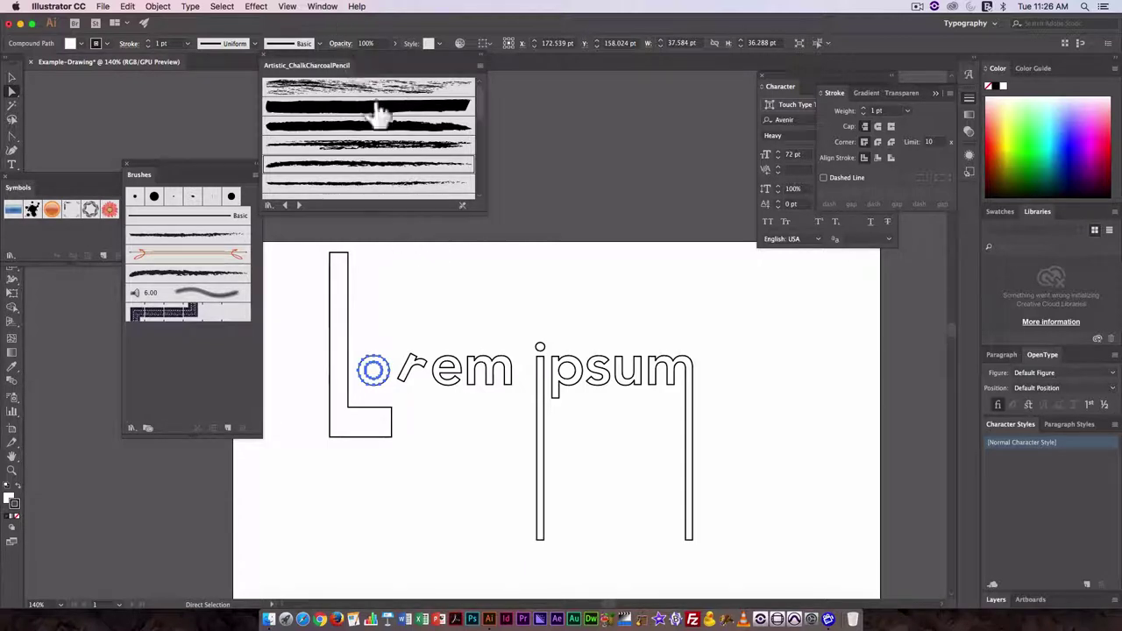
Step: Apply another charcoal brush to the o circle and preview the result
click(360, 131)
click(381, 164)
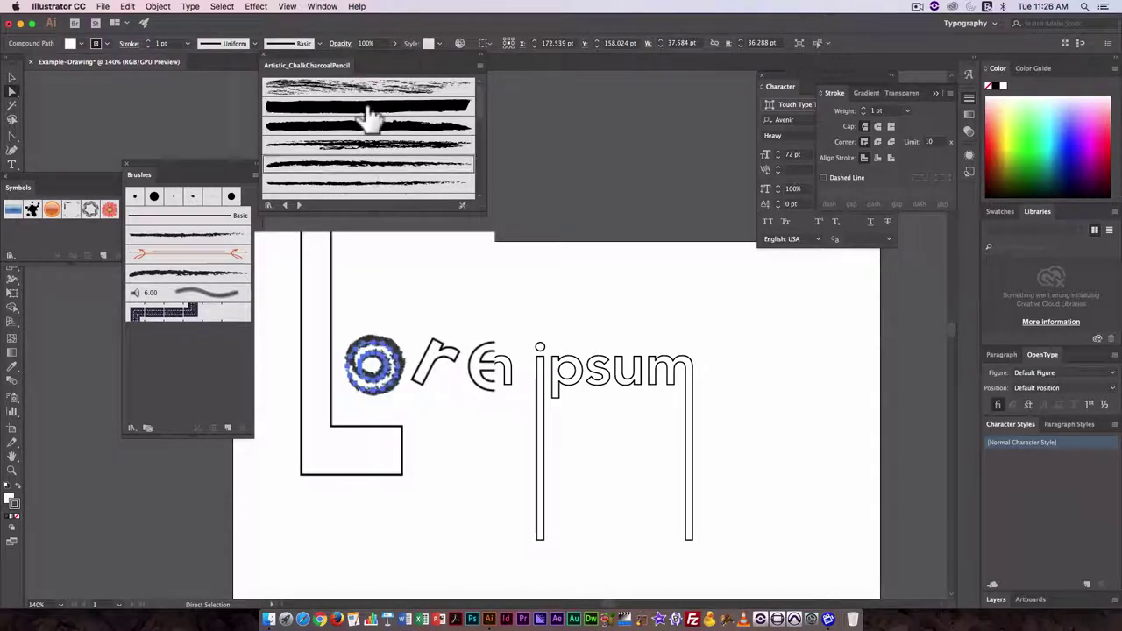
click(486, 250)
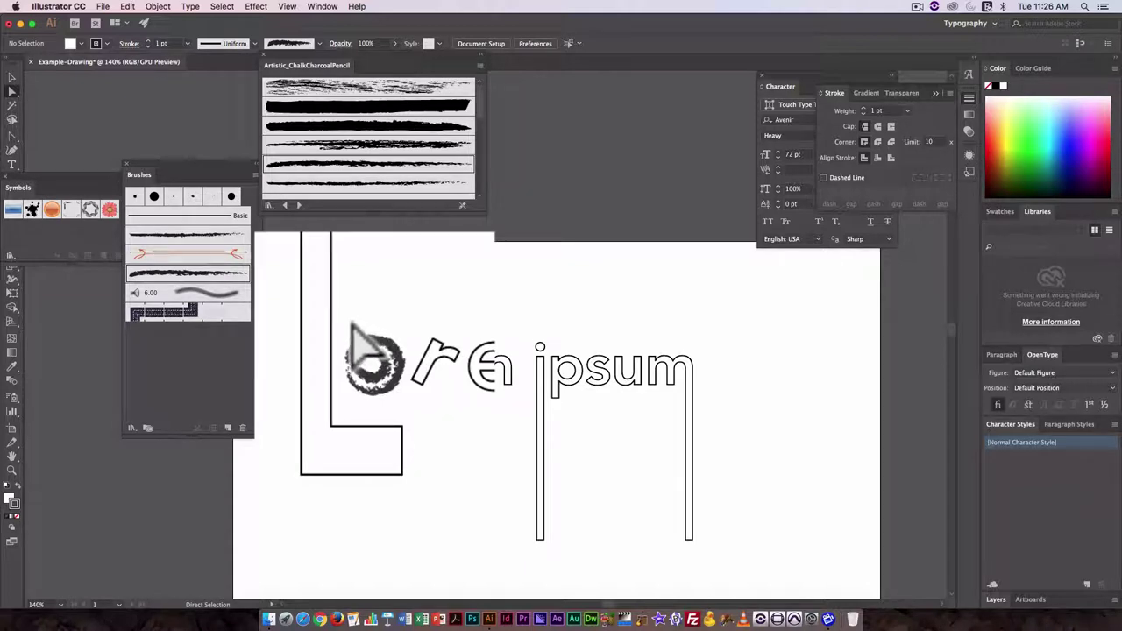
click(405, 377)
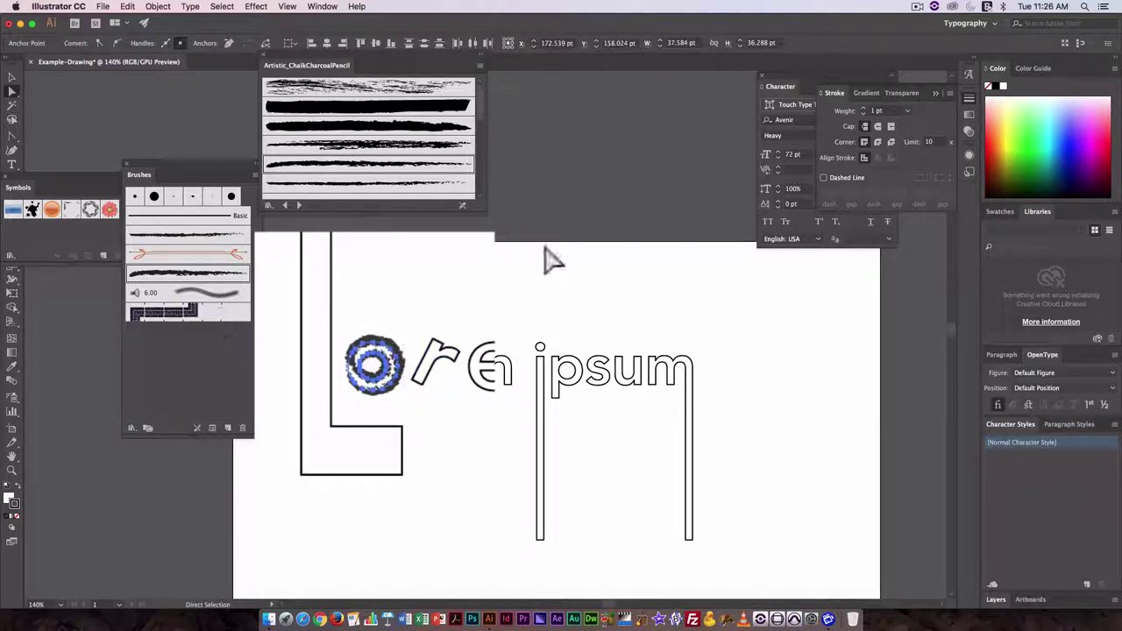
click(421, 85)
click(421, 281)
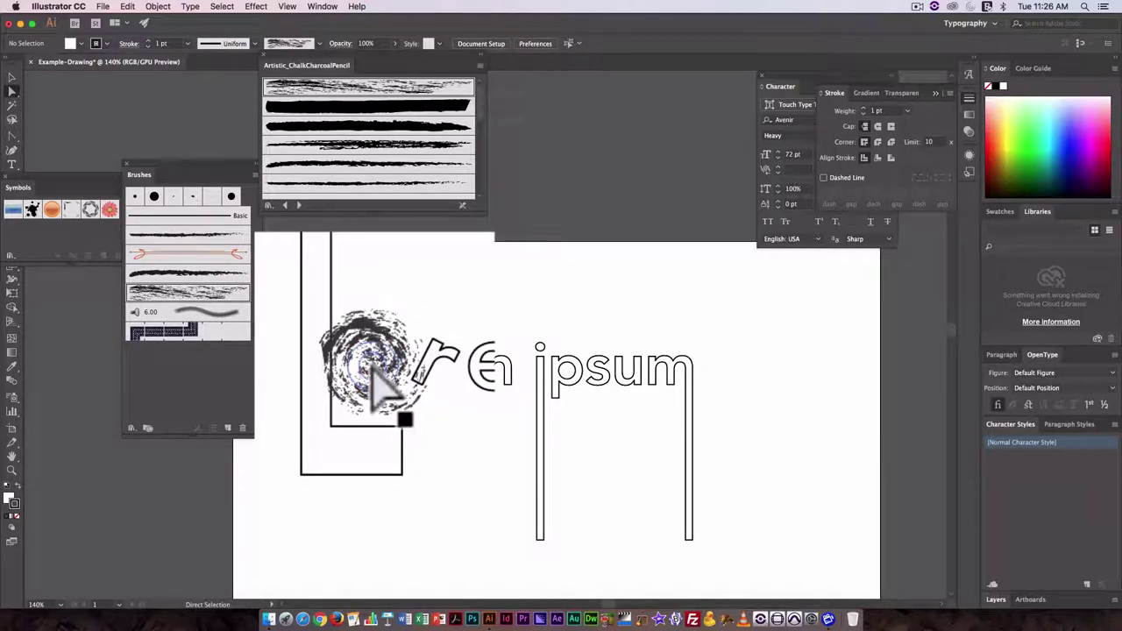
Step: Swap in a different charcoal brush from further down the library and preview it
click(363, 315)
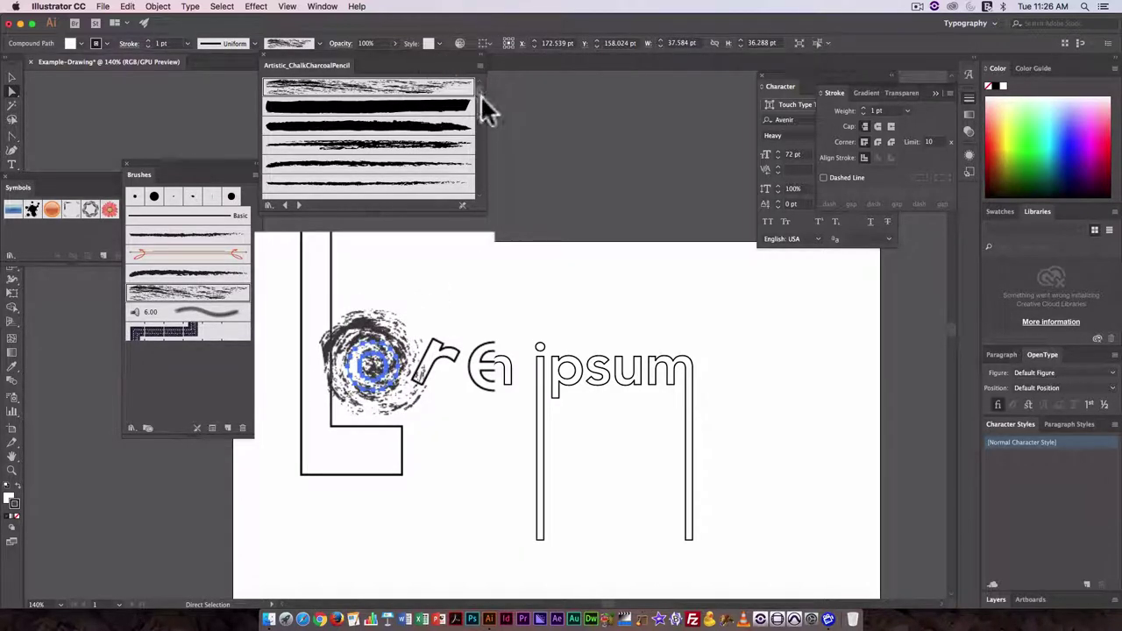
scroll(480, 122, down, 5)
click(410, 160)
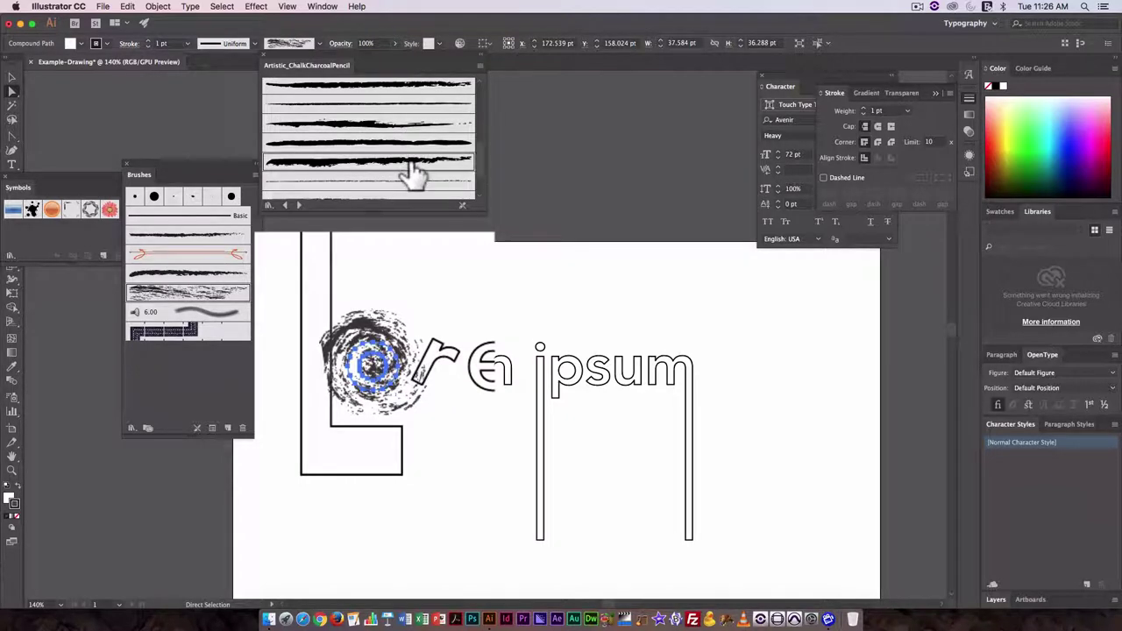
click(507, 281)
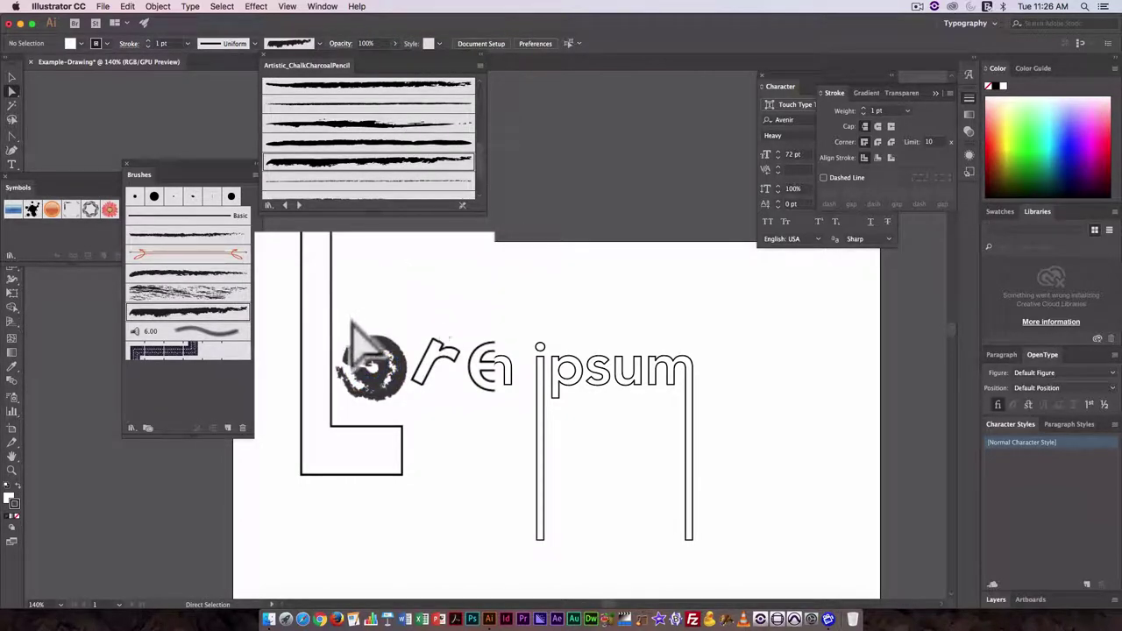
drag(353, 321, 405, 431)
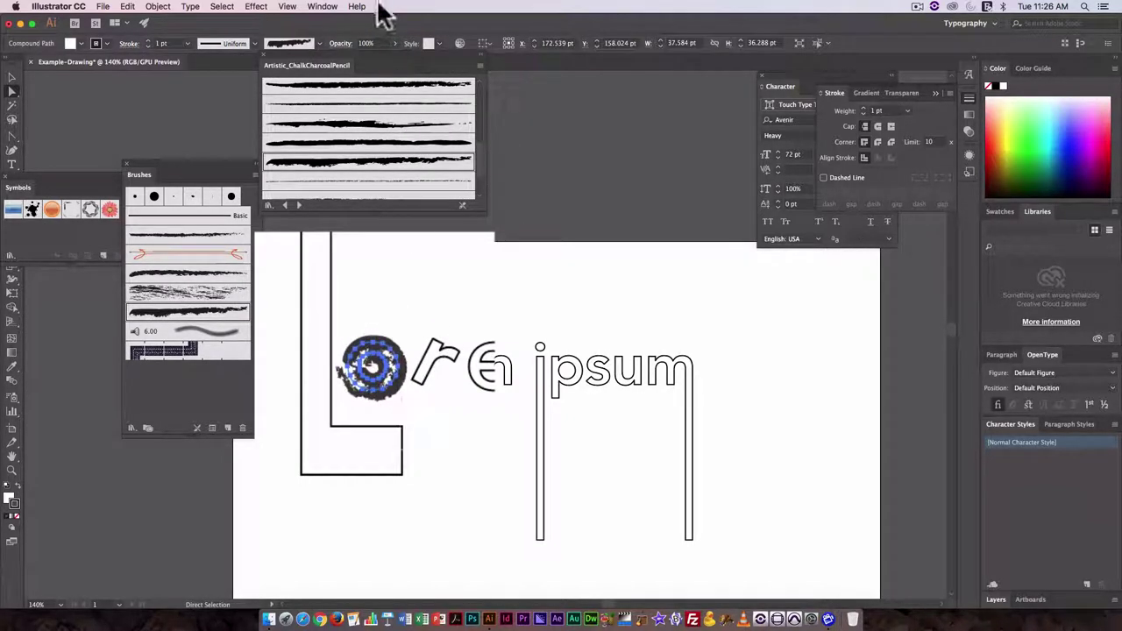
Step: Load the Artistic_Ink brush library and apply its first ink brush to the o
click(479, 65)
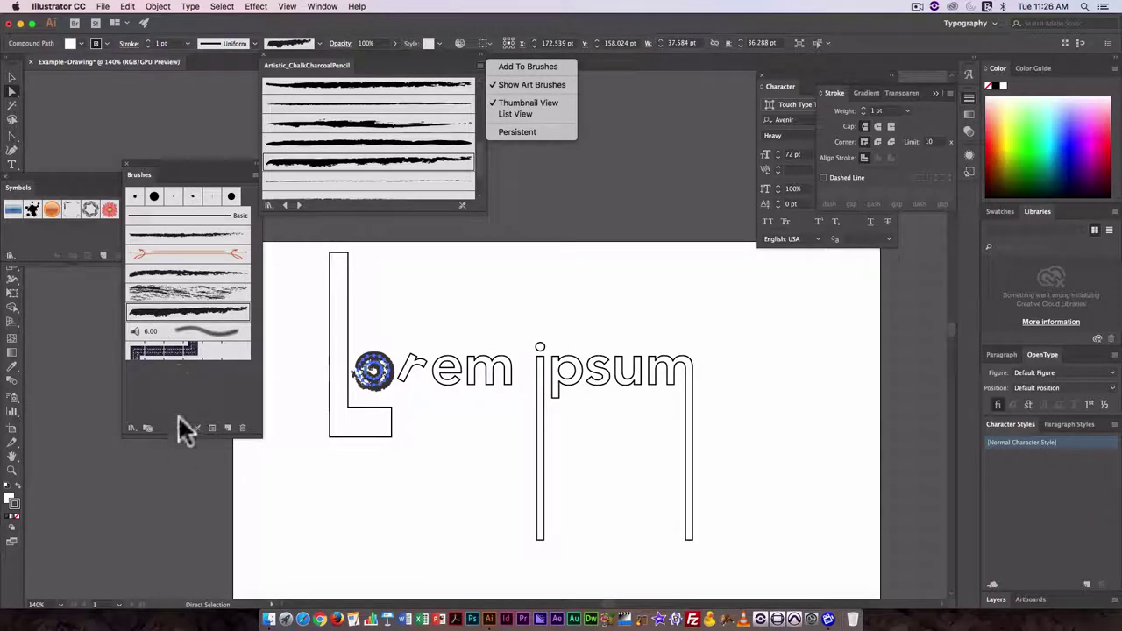
key(Escape)
click(253, 173)
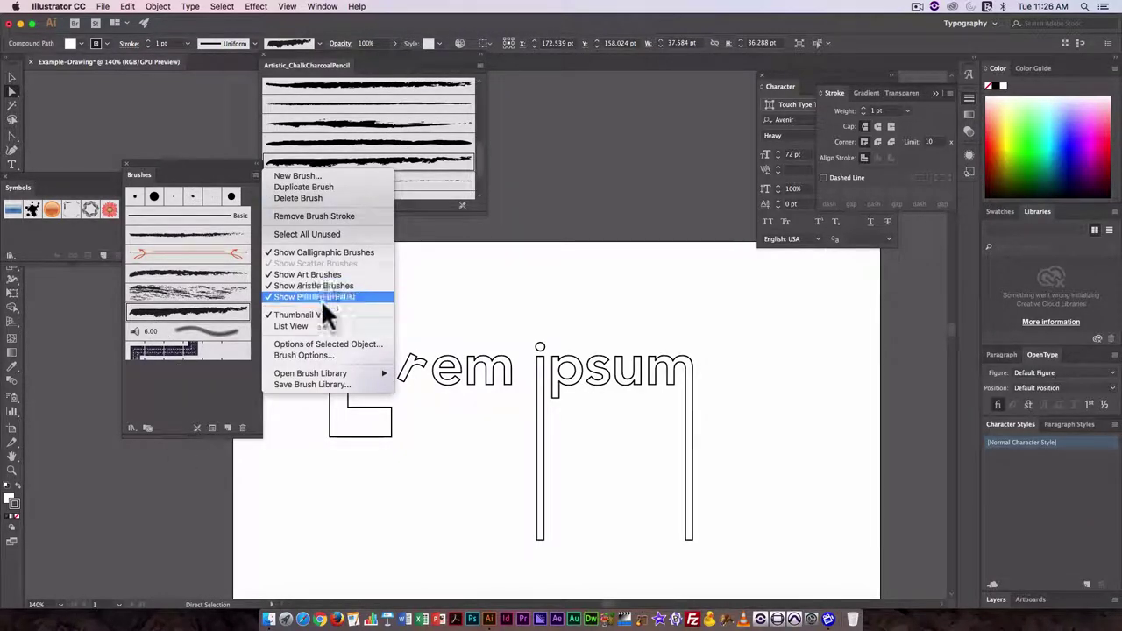
mouse_move(320, 372)
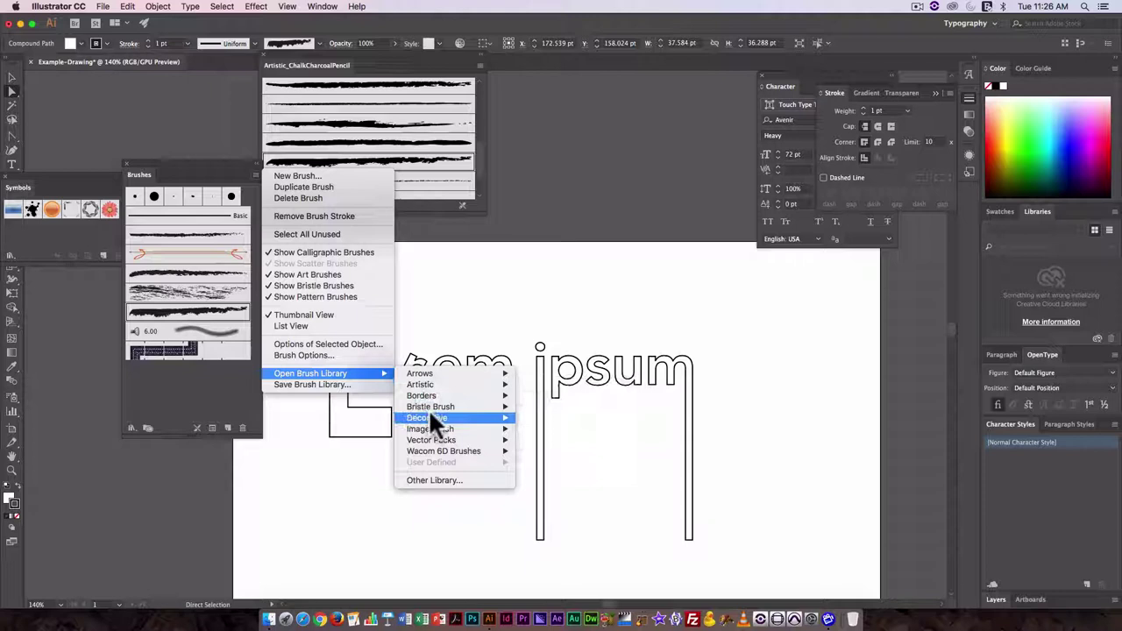
mouse_move(443, 431)
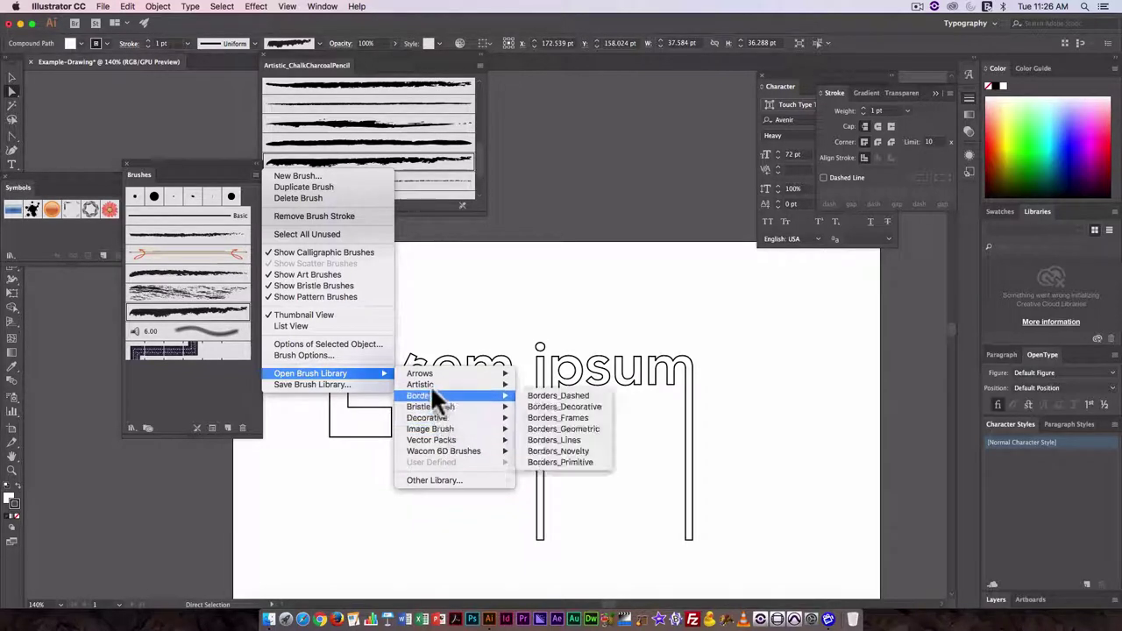
mouse_move(430, 384)
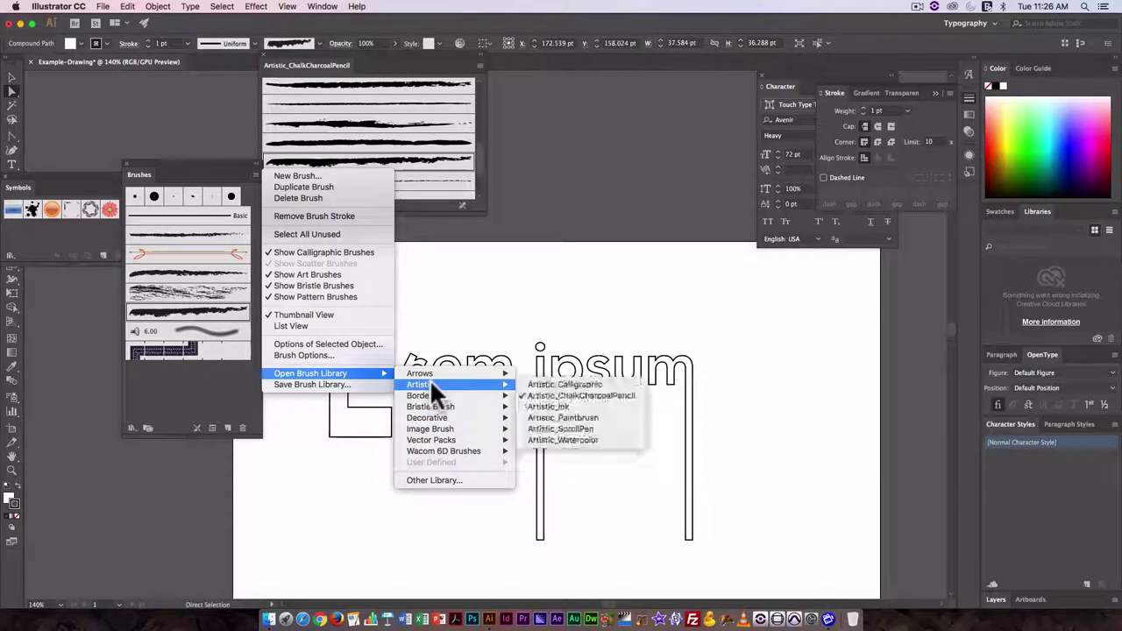
click(552, 405)
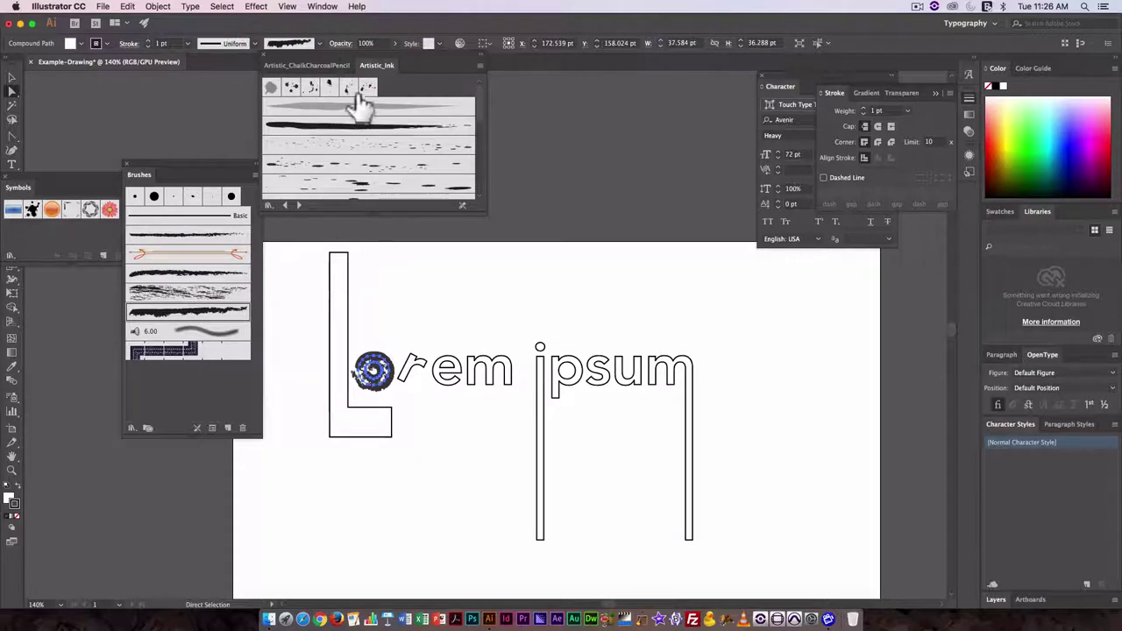
click(362, 106)
click(466, 307)
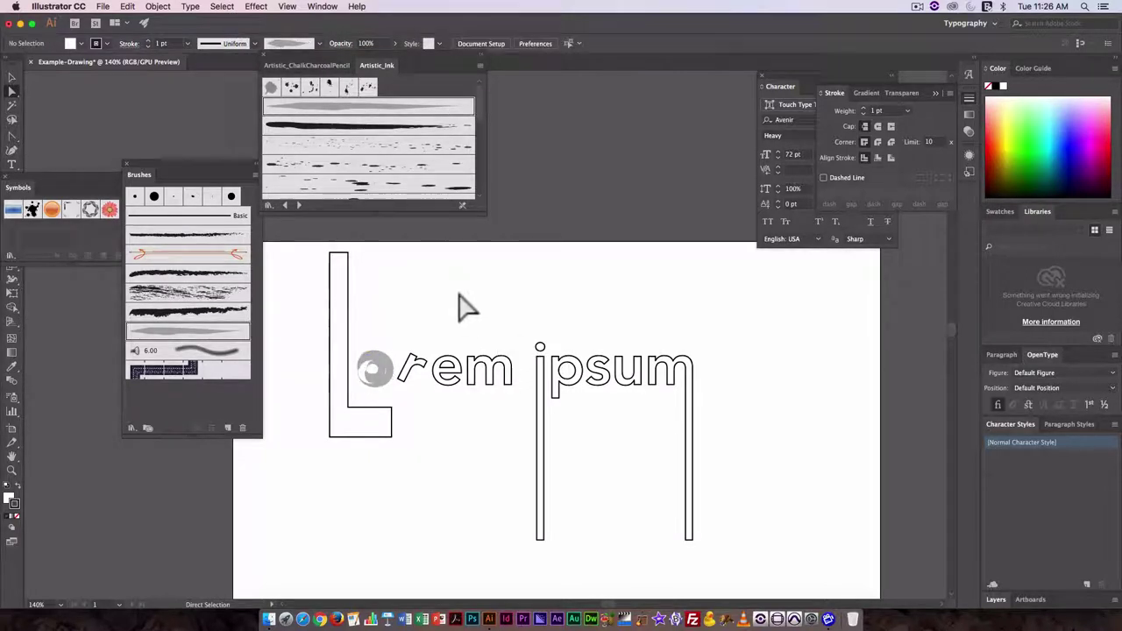
Step: Set the o circle's ink stroke weight to 0.25 pt
click(389, 369)
click(186, 43)
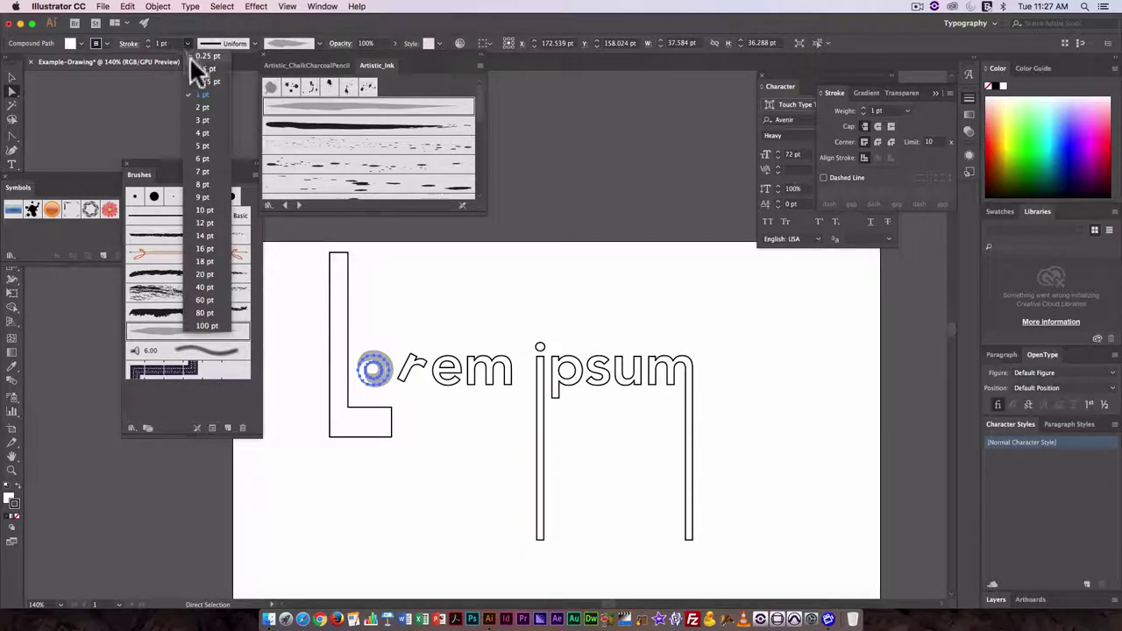
click(198, 84)
click(467, 271)
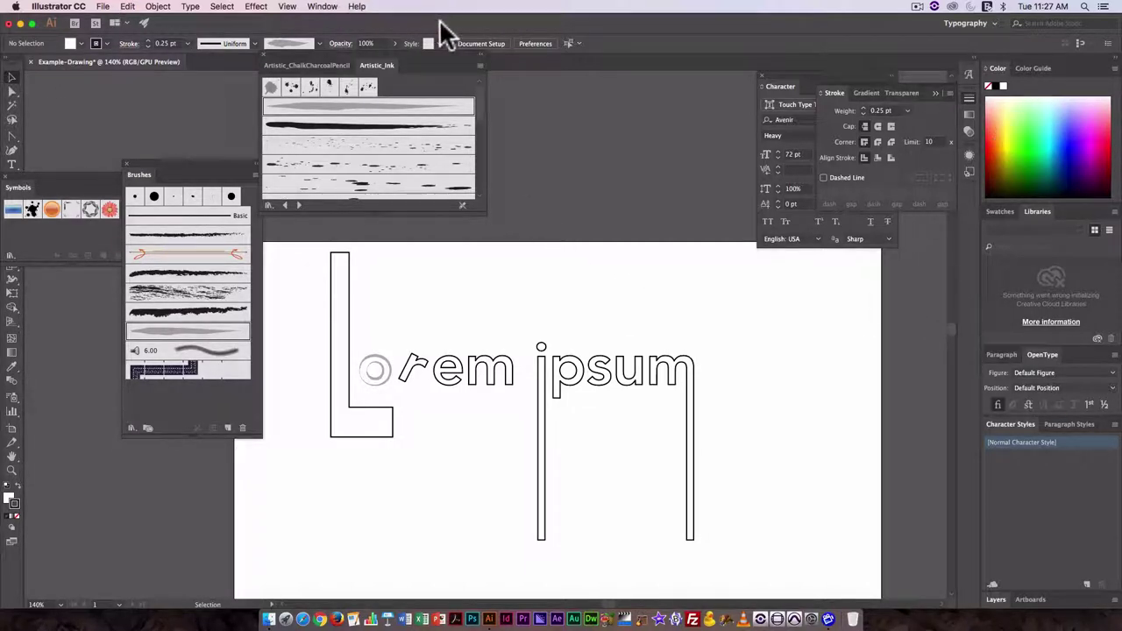
Step: Float the enlarged Layers panel, delete Layer 1's standalone <Path>, and expand <Group>
click(995, 598)
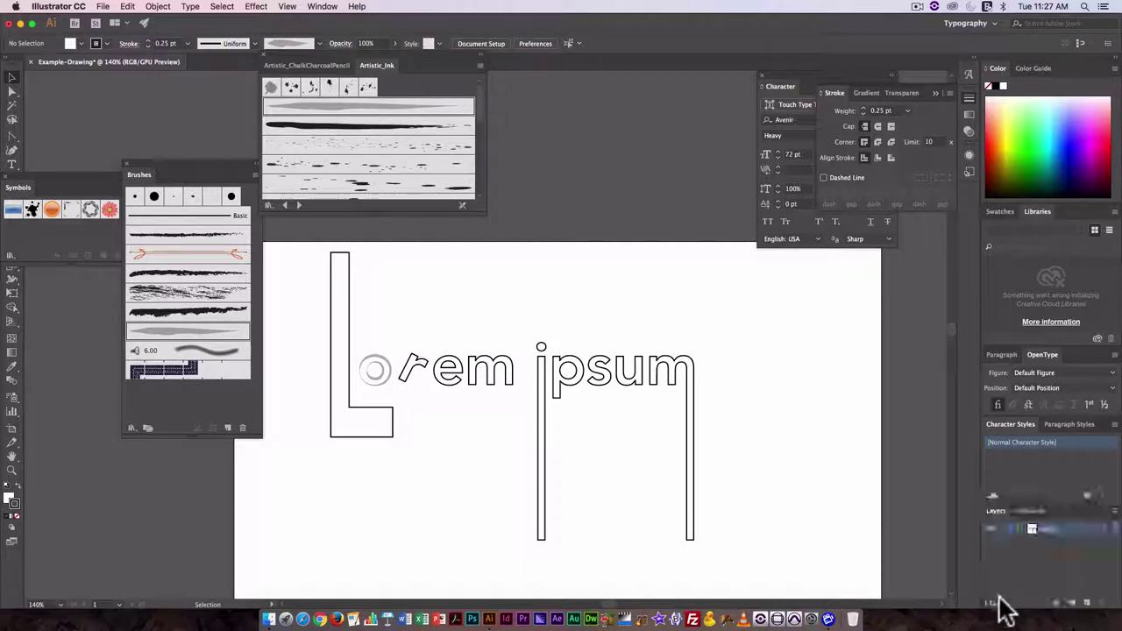
drag(970, 502, 724, 303)
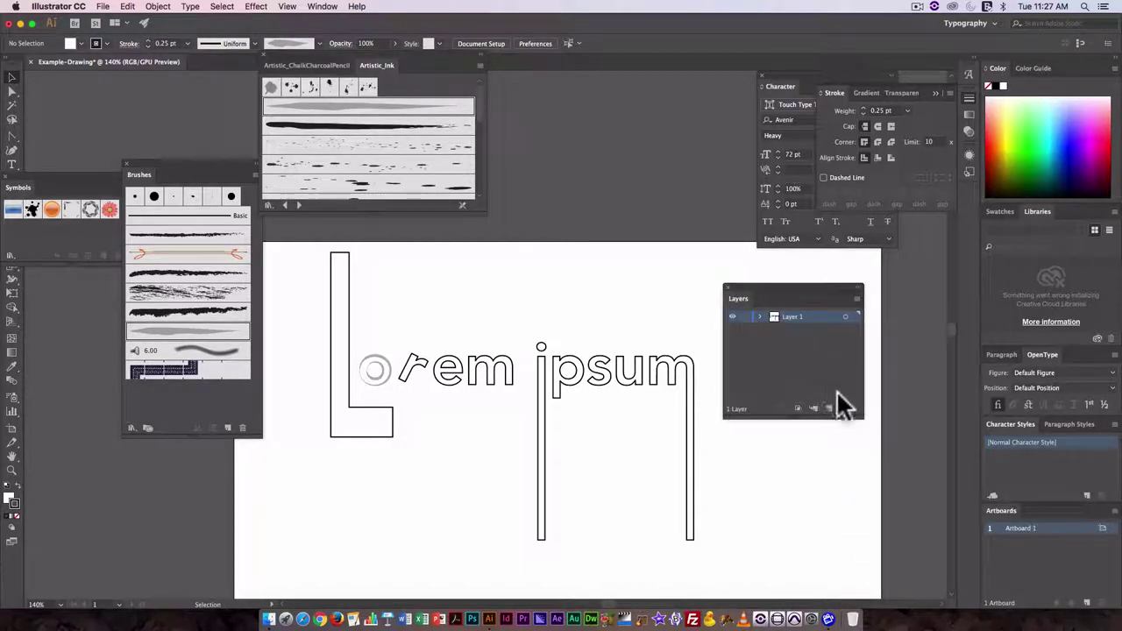
drag(856, 411, 927, 534)
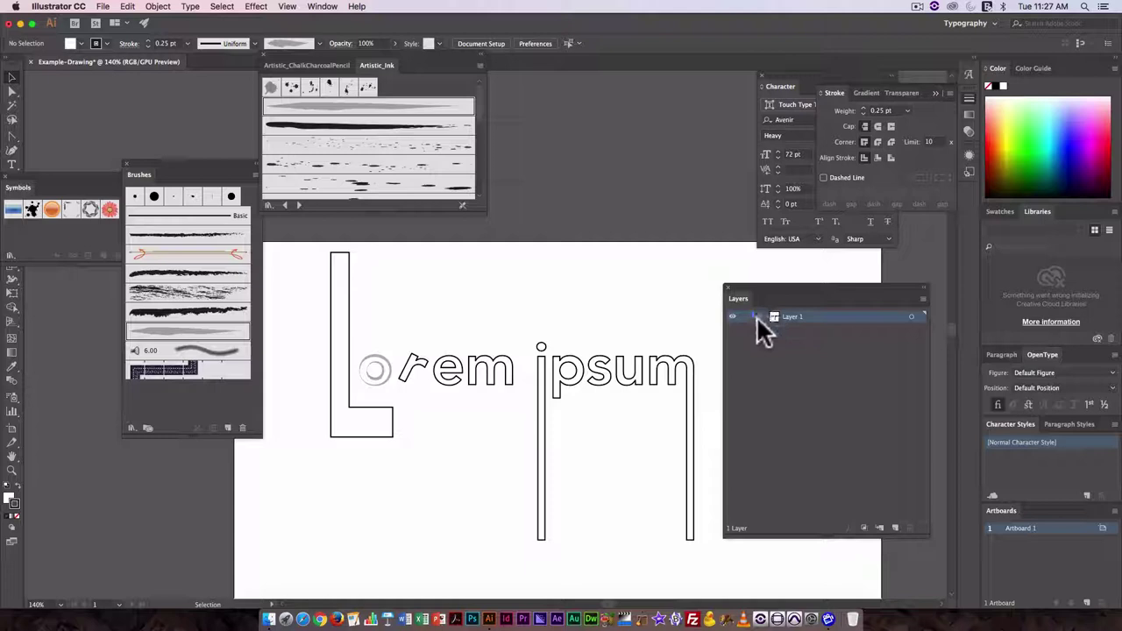
click(758, 317)
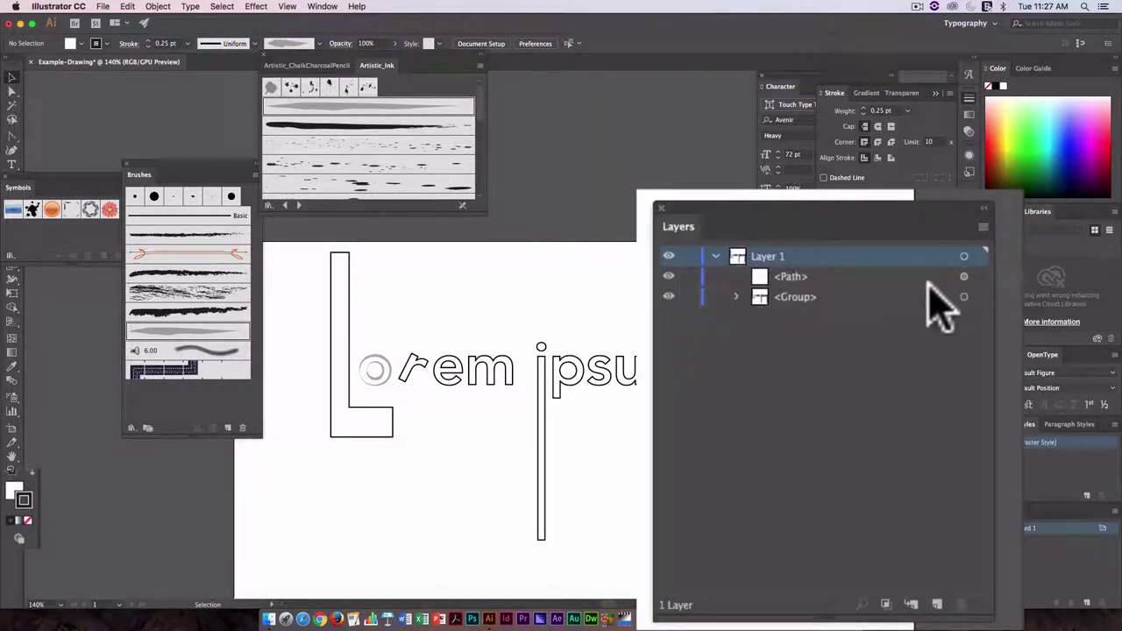
click(964, 277)
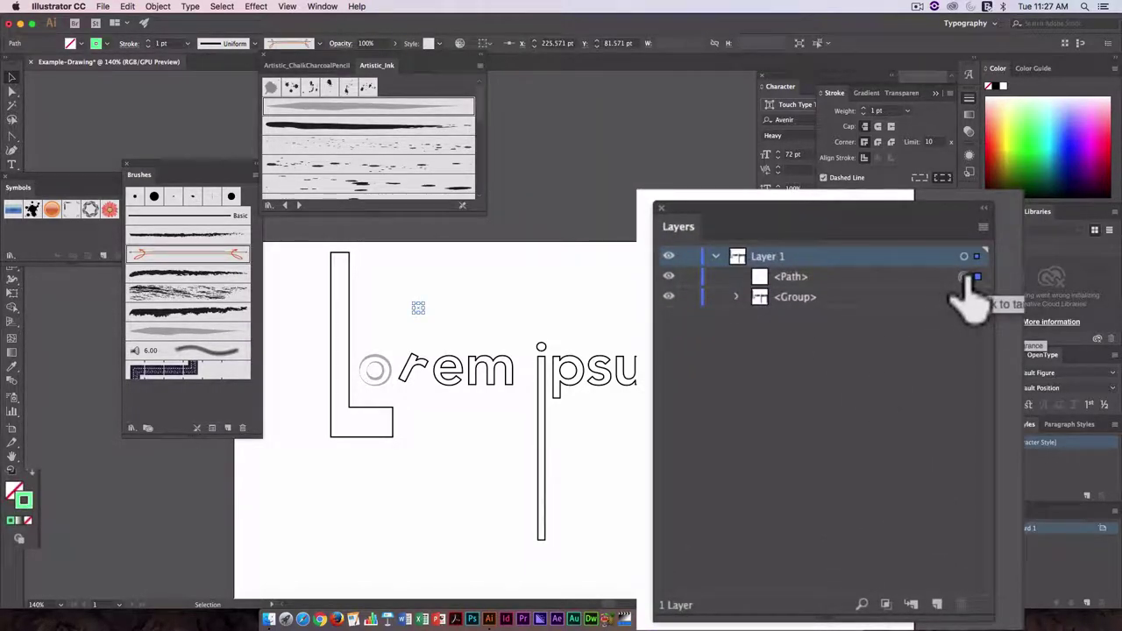
key(BackSpace)
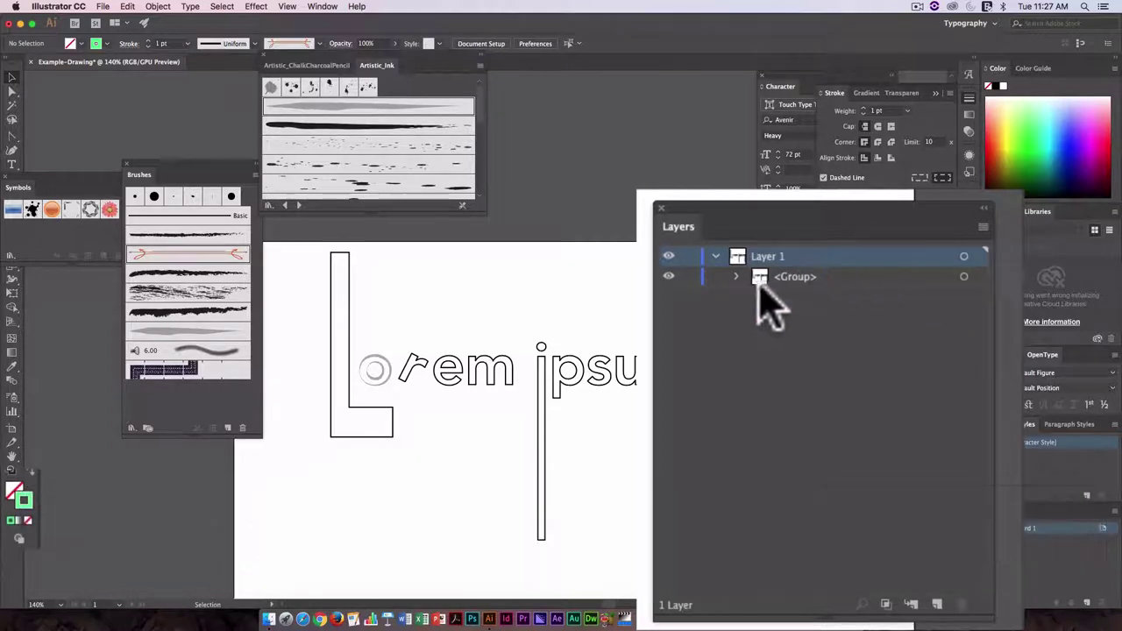
click(736, 276)
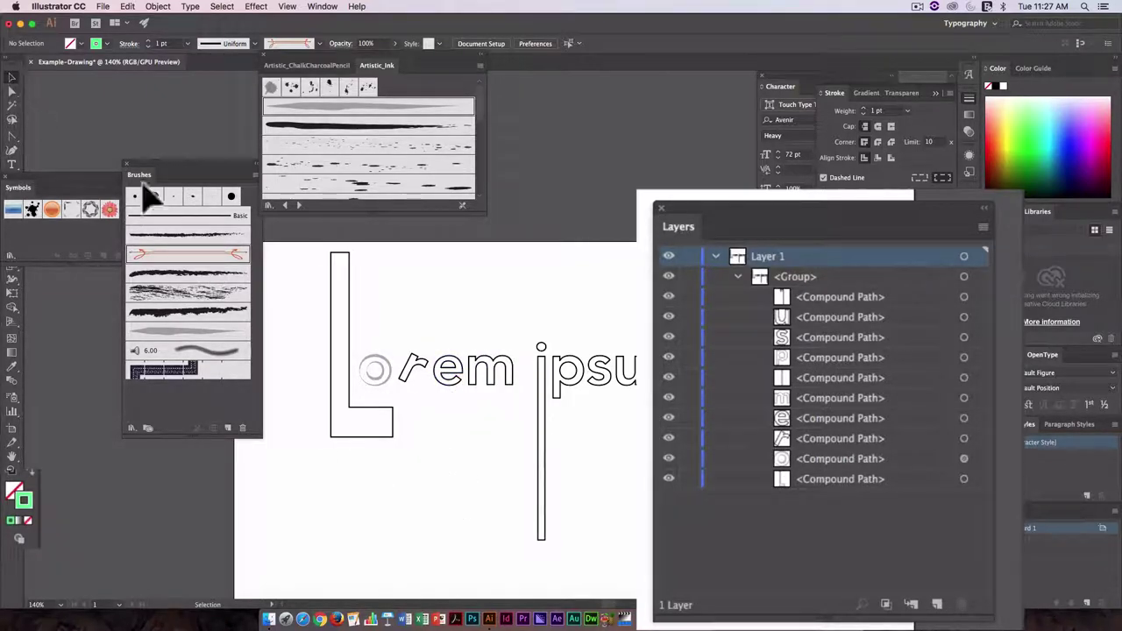
Step: Give the lettering group a black fill with stroke None, using D and Shift+X
click(964, 276)
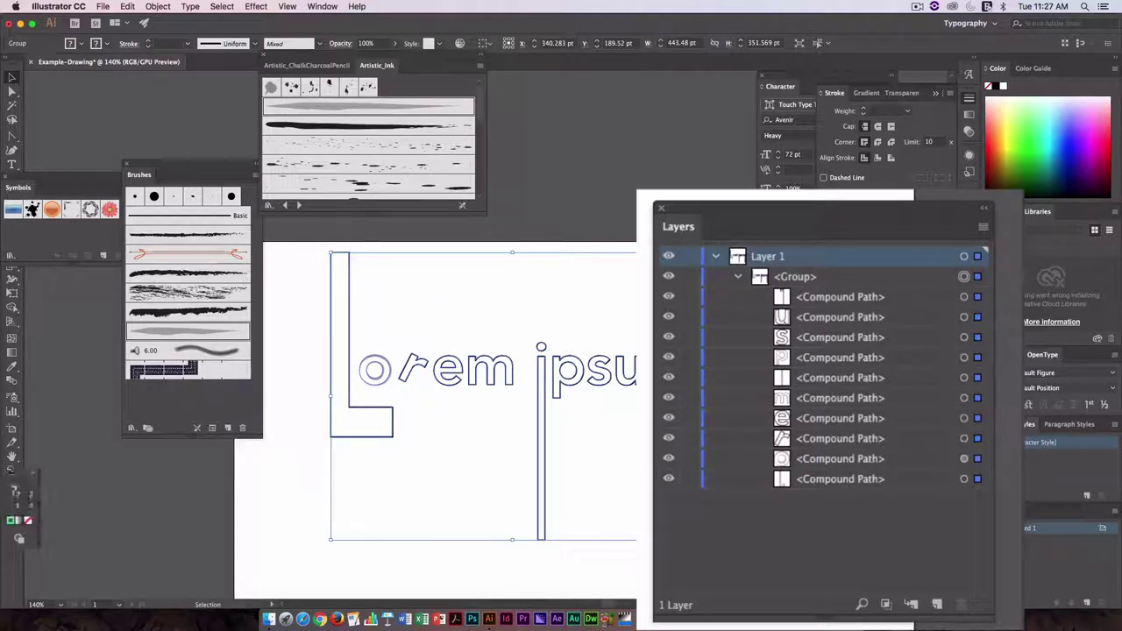
key(d)
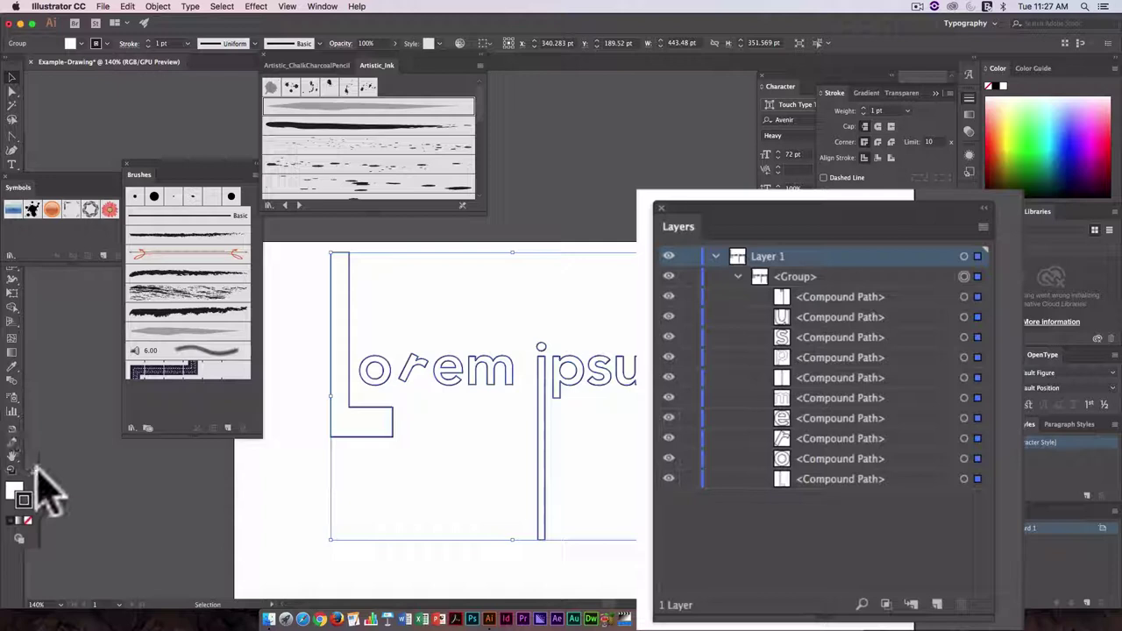
key(shift+x)
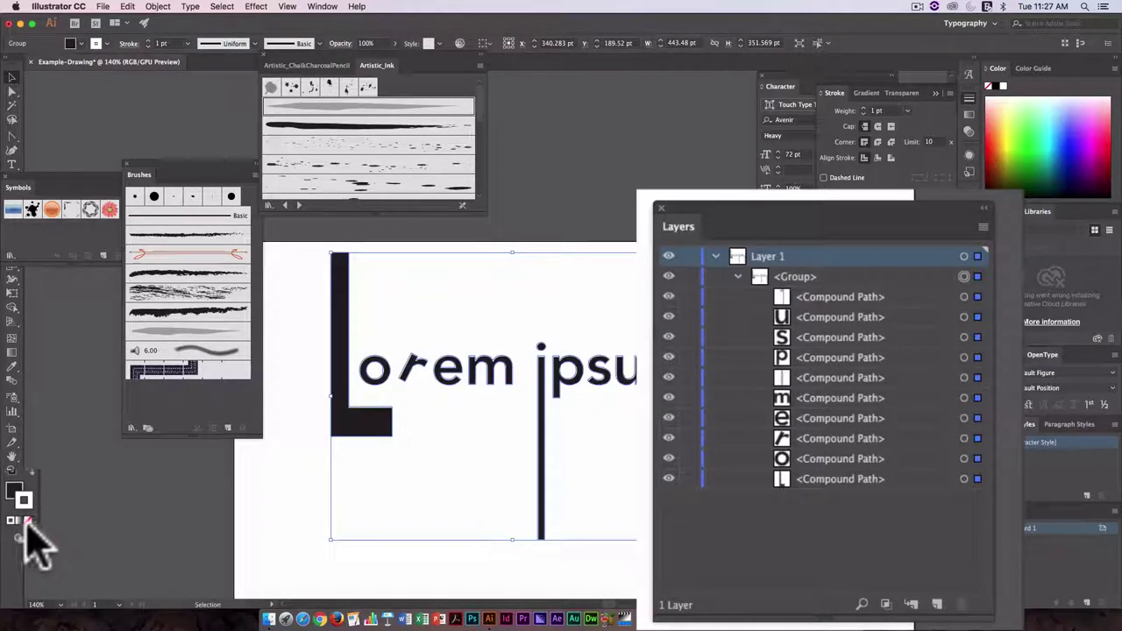
click(27, 520)
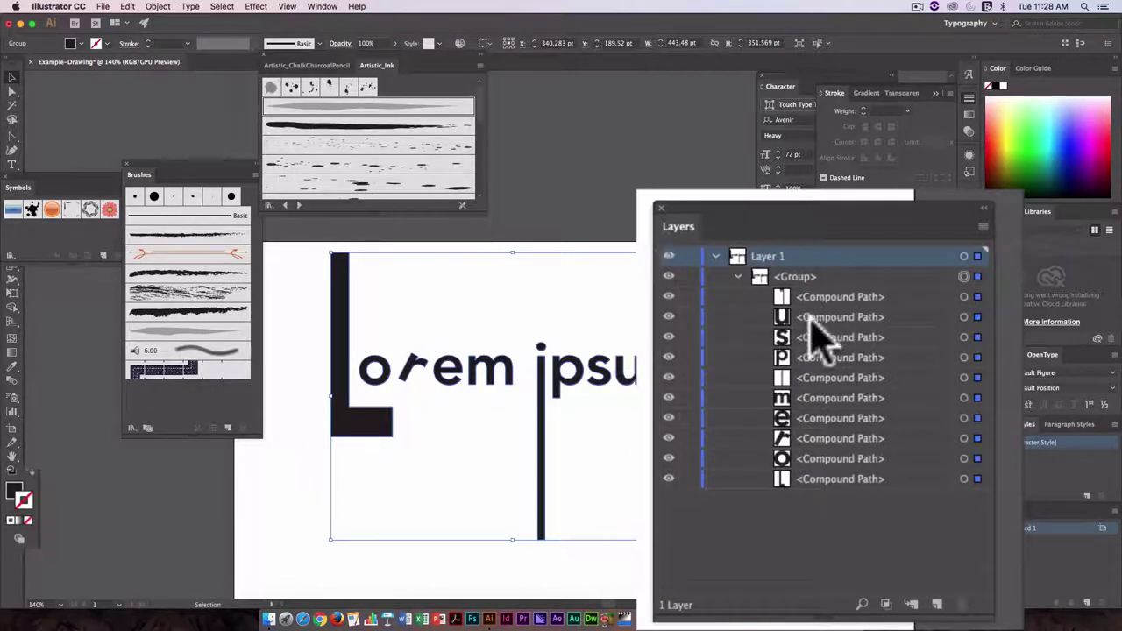
click(815, 418)
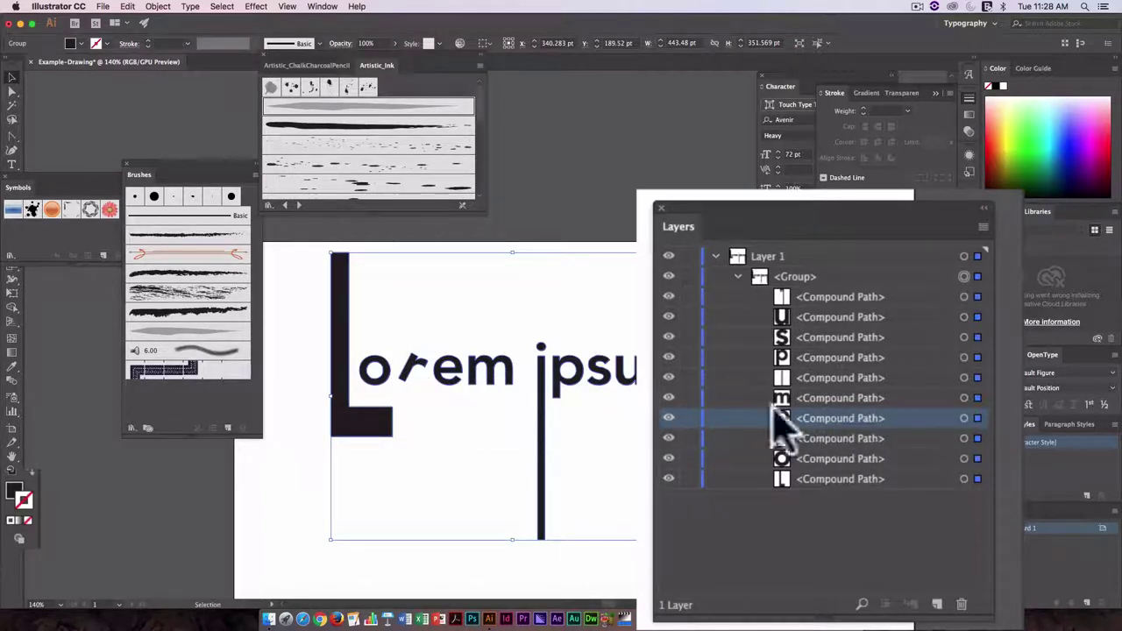
Step: Release the letter e's compound path and delete its inner counter shape
click(12, 90)
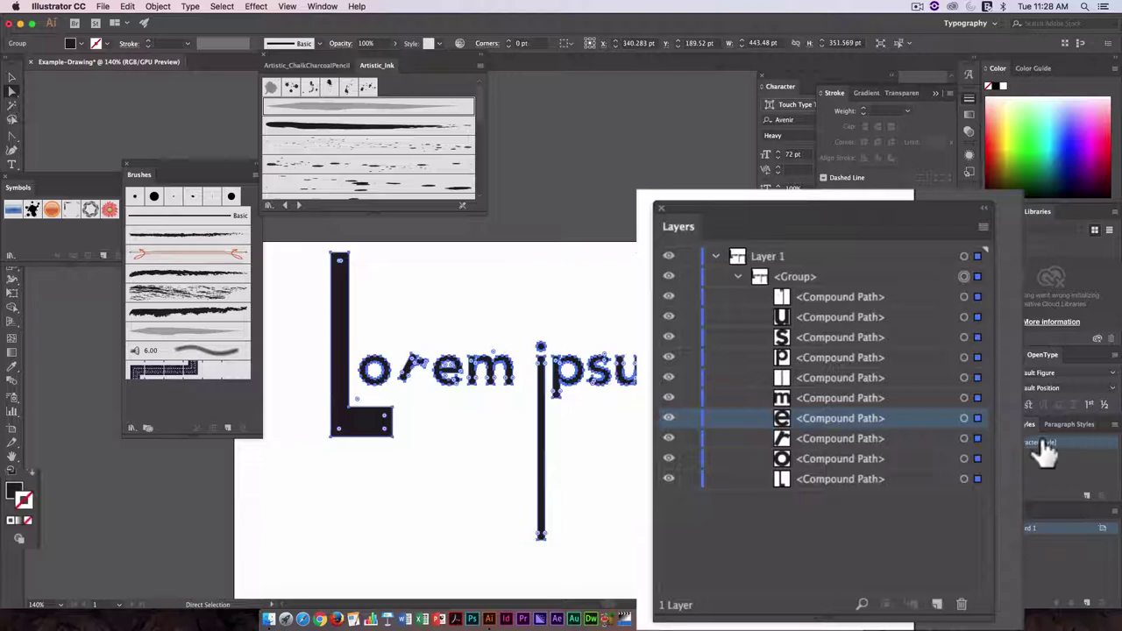
click(964, 418)
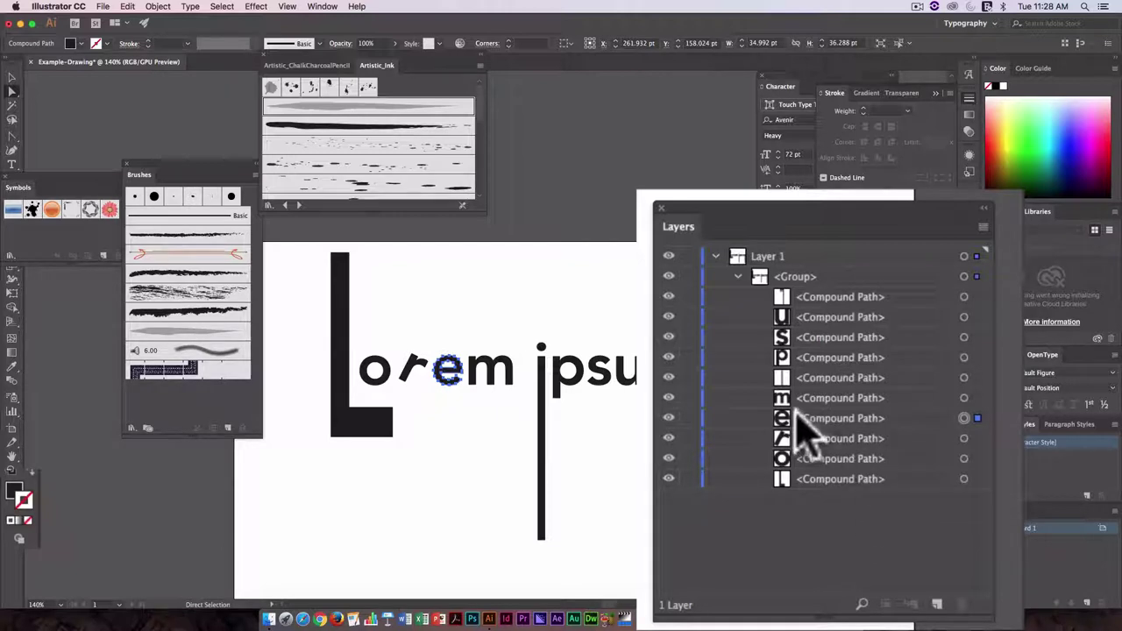
right_click(445, 373)
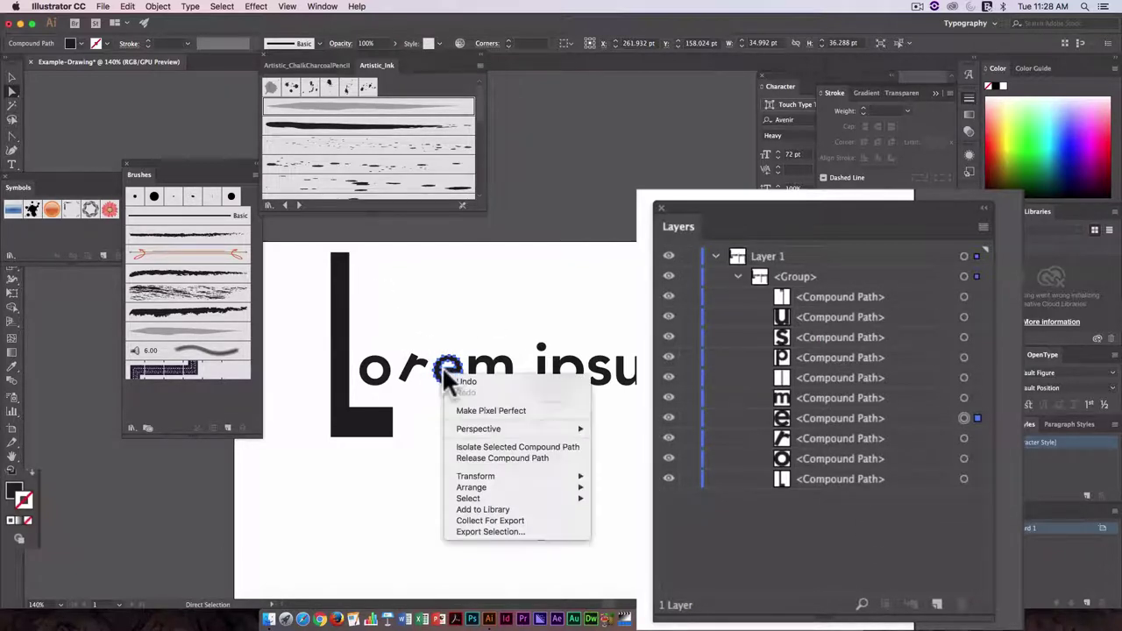
click(539, 459)
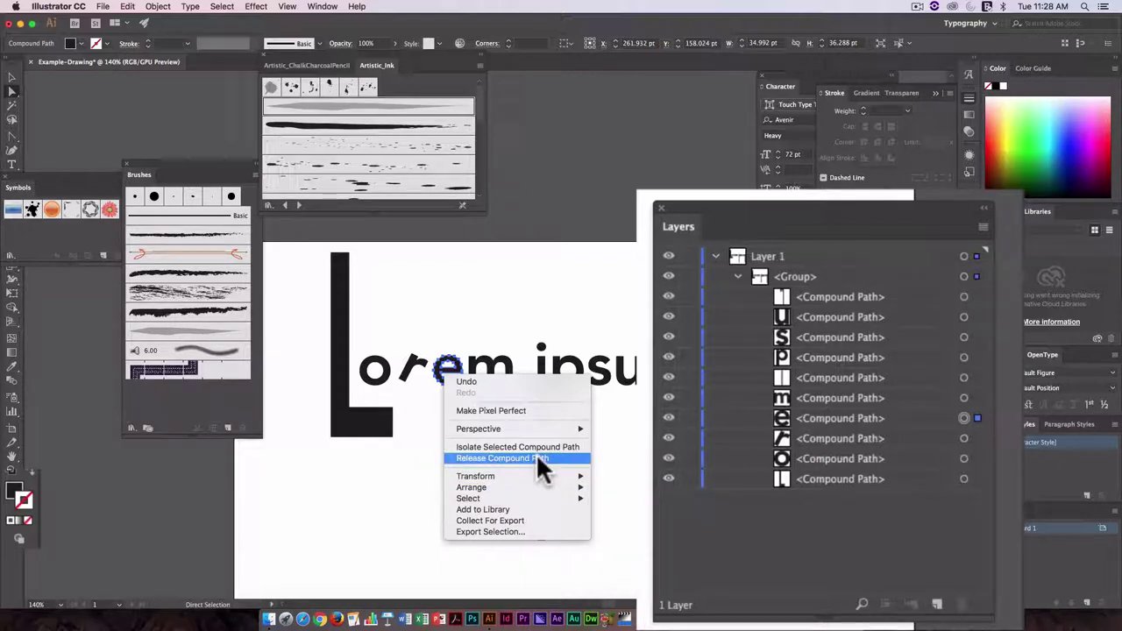
click(465, 465)
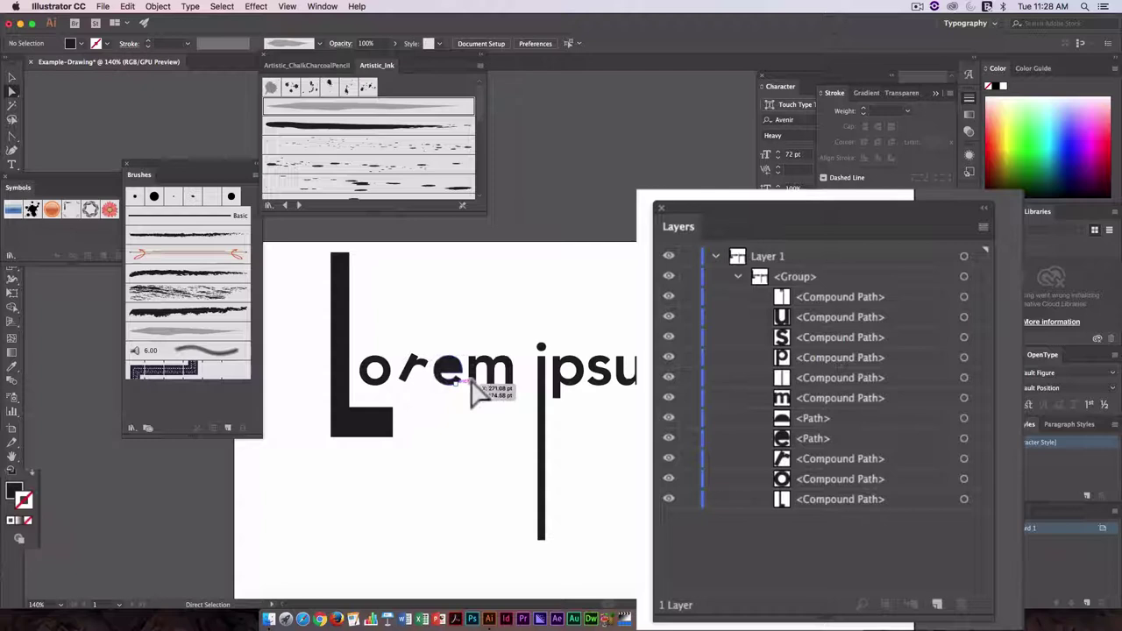
click(453, 368)
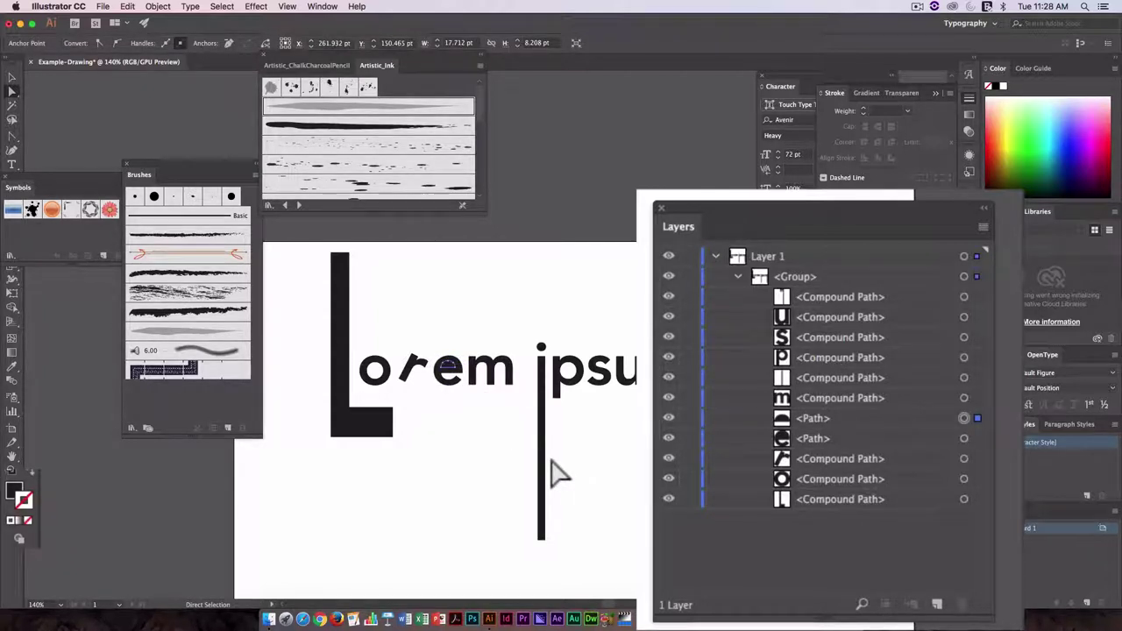
key(BackSpace)
key(BackSpace)
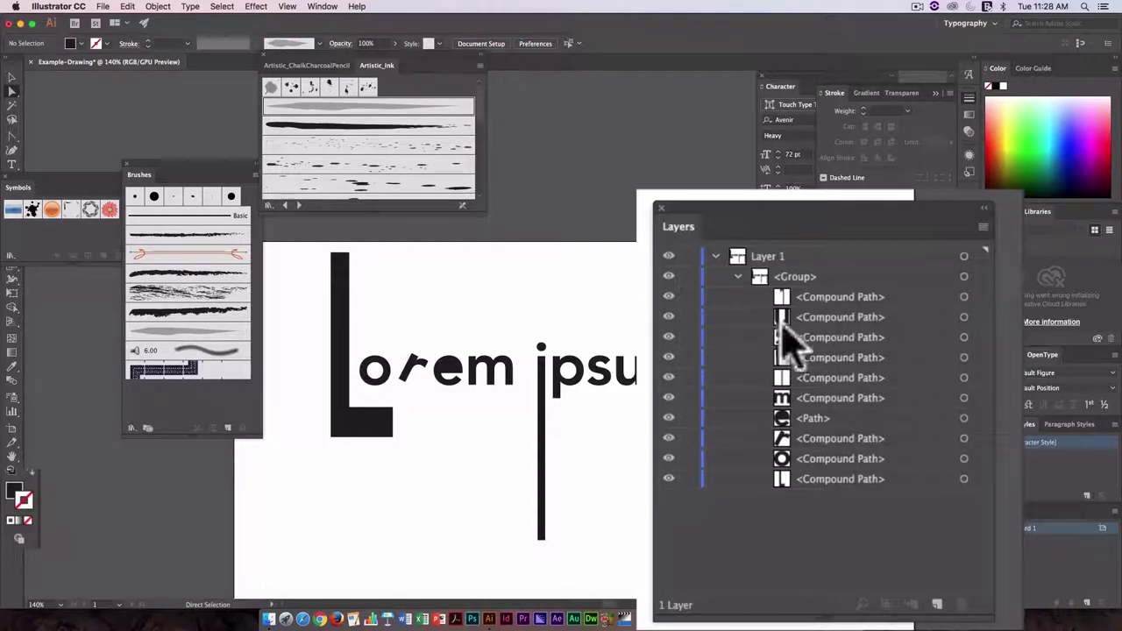
Step: Rename the Layer 1 layer to 'text' in the Layers panel
click(780, 258)
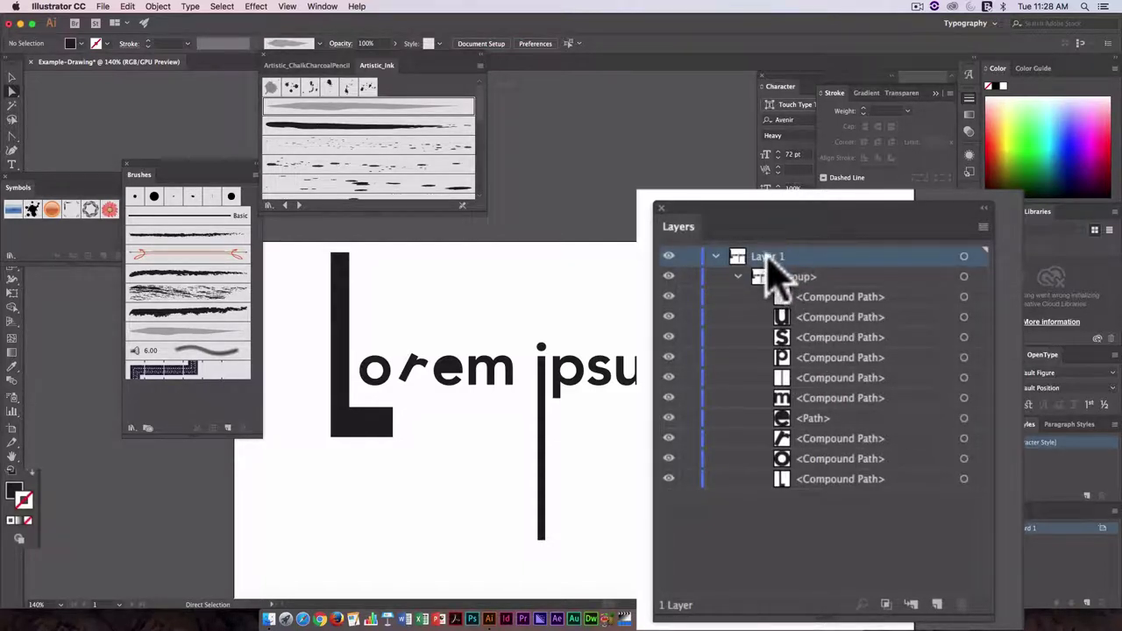
double_click(767, 255)
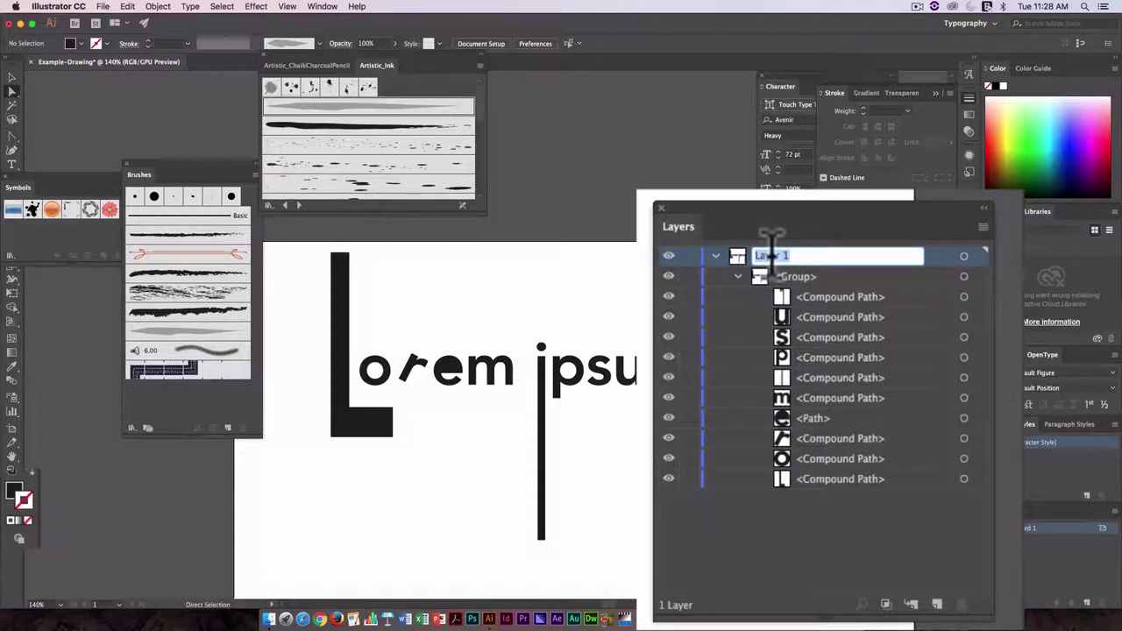
text(tex)
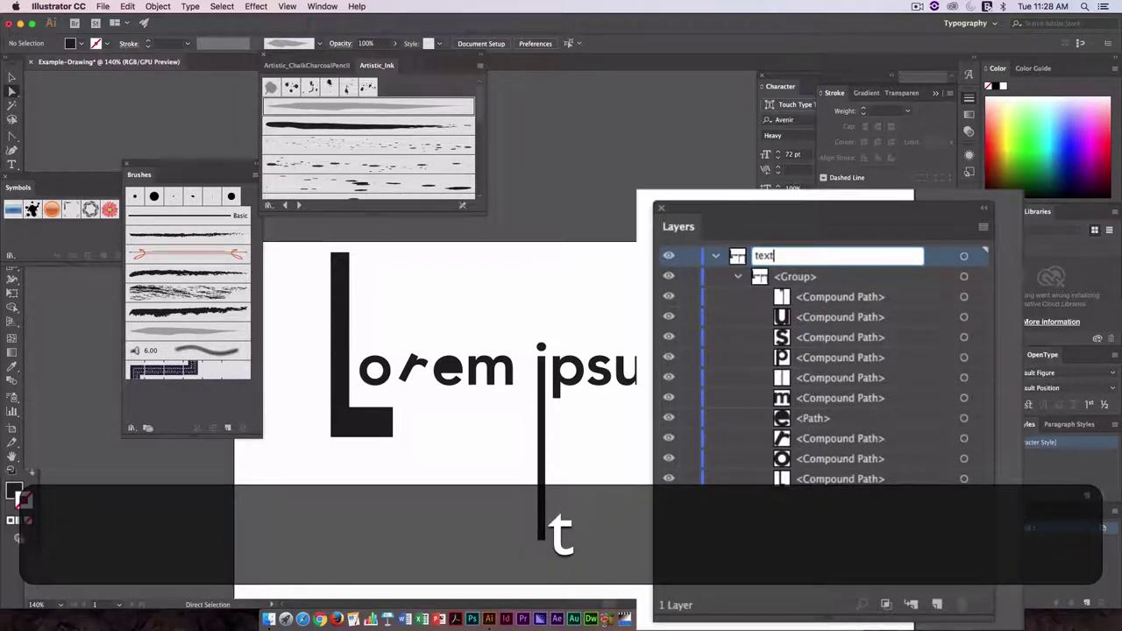
text(t)
click(814, 579)
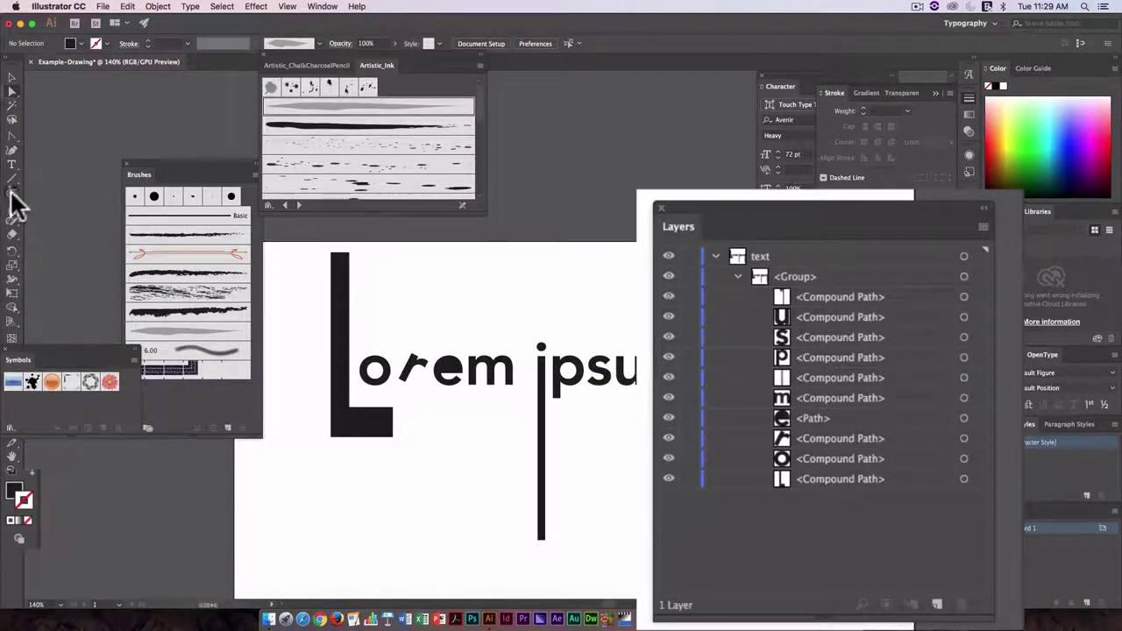
Step: Draw a large perfect circle over the lettering with the Ellipse tool
click(12, 193)
key(shift)
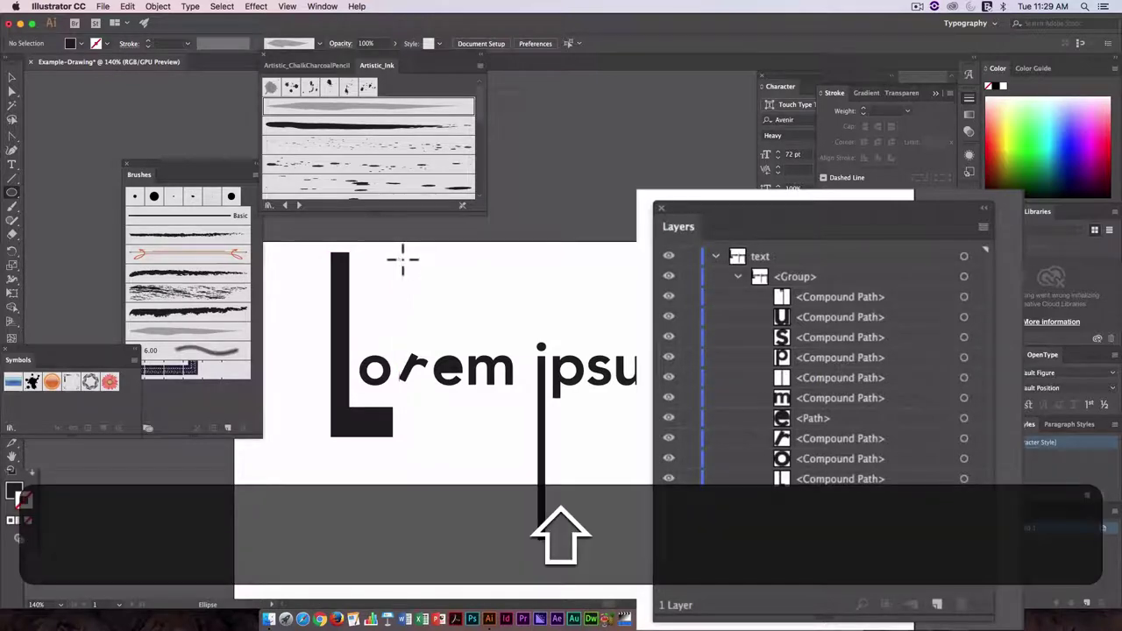
mouse_move(402, 256)
mouse_down()
mouse_move(754, 604)
mouse_move(656, 511)
mouse_up()
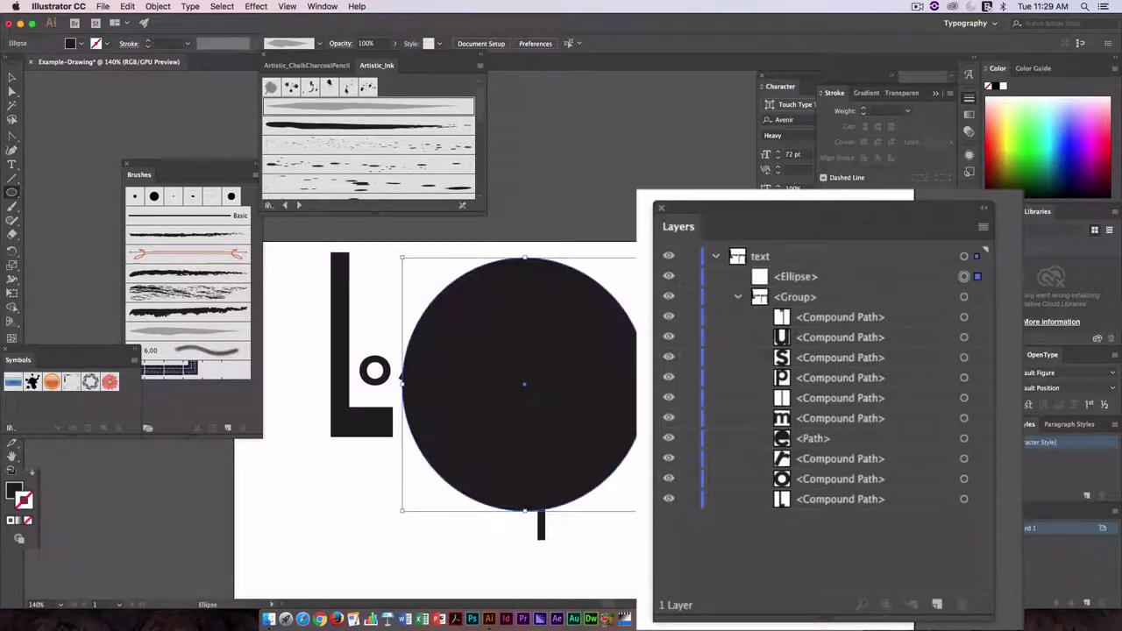
Step: Fill the circle with bright yellow from the Color Picker
double_click(15, 492)
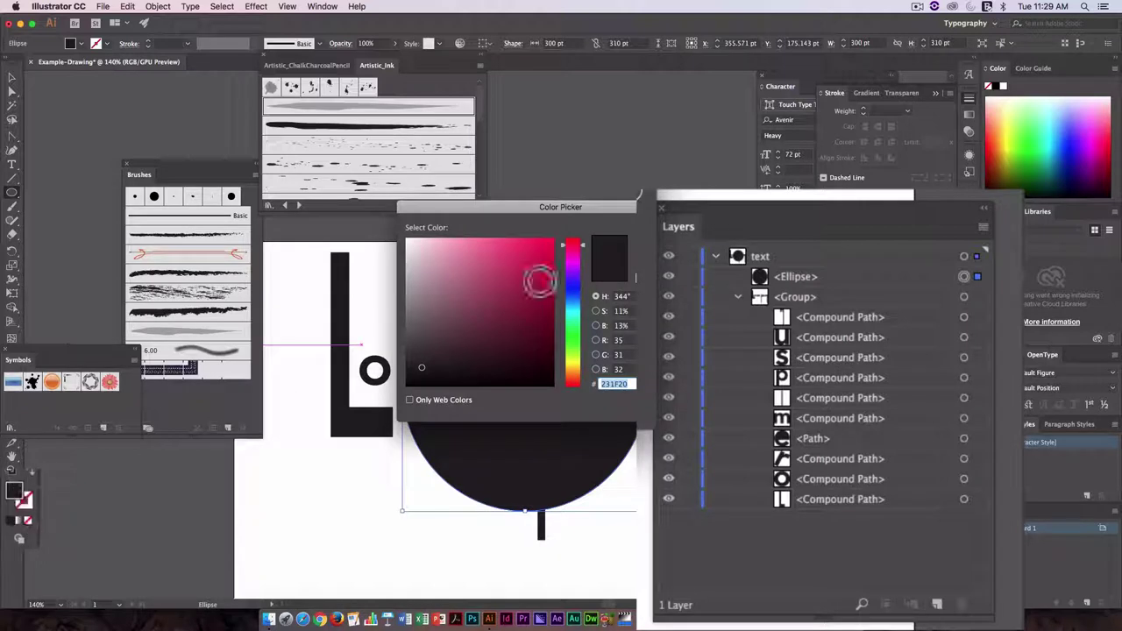
click(572, 359)
drag(509, 304, 532, 252)
key(Return)
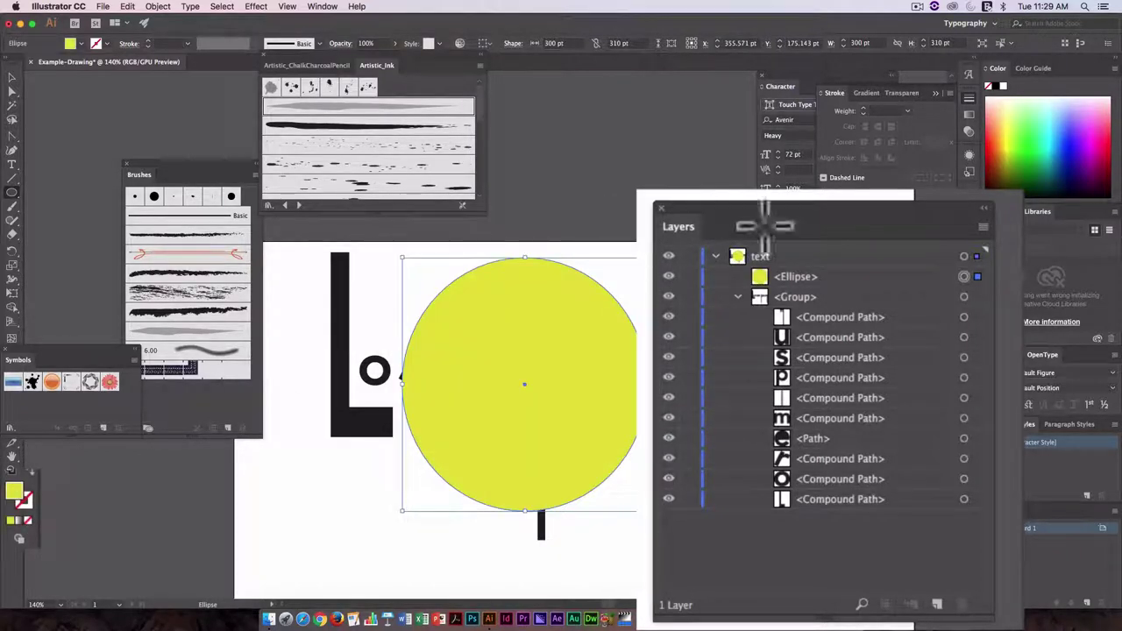
click(793, 254)
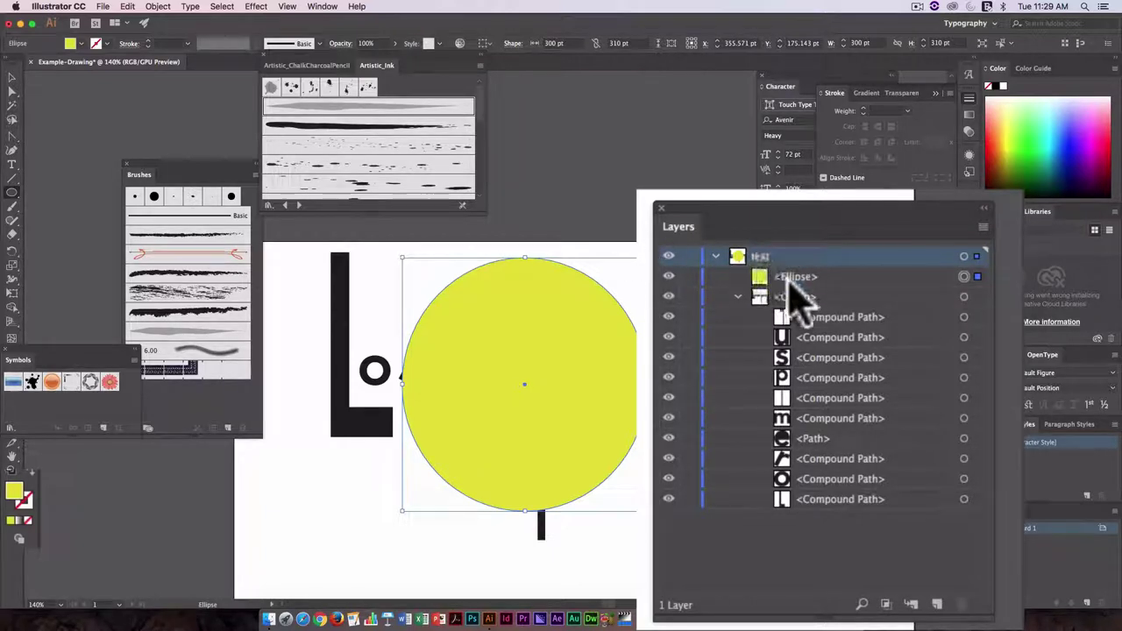
Step: Add a new layer and name it 'graphic'
click(936, 604)
double_click(769, 256)
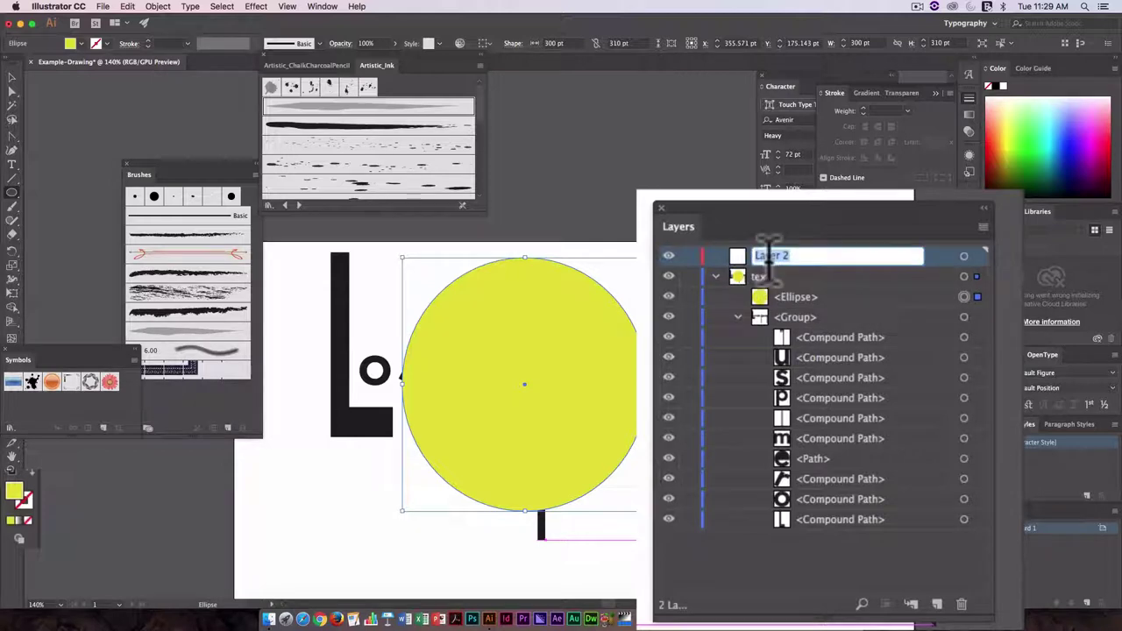
text(graphic)
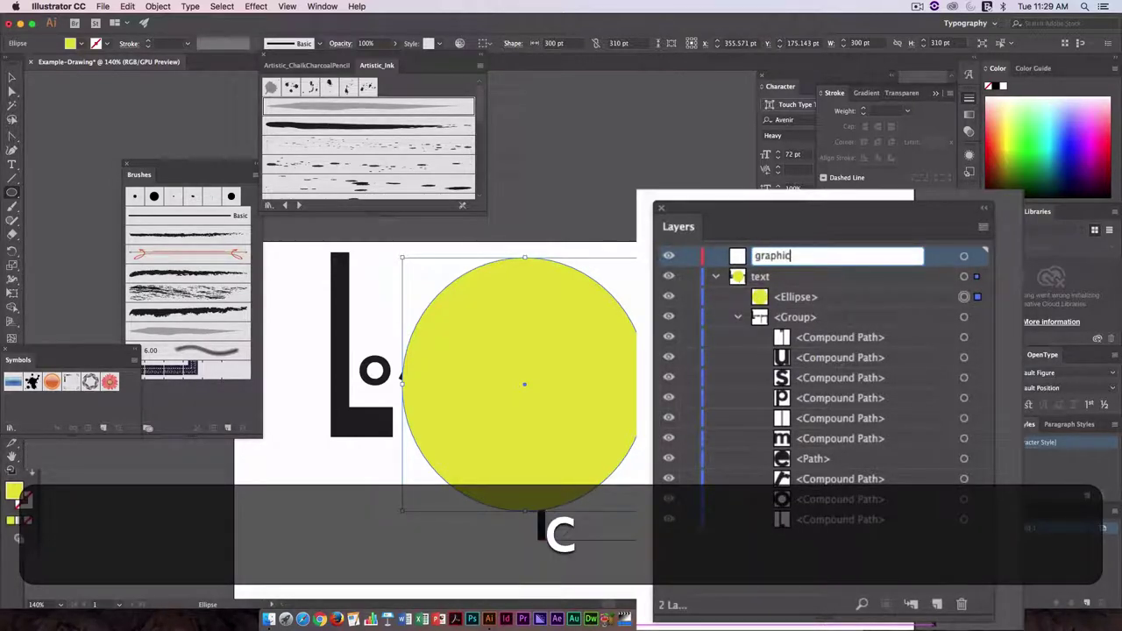
click(823, 317)
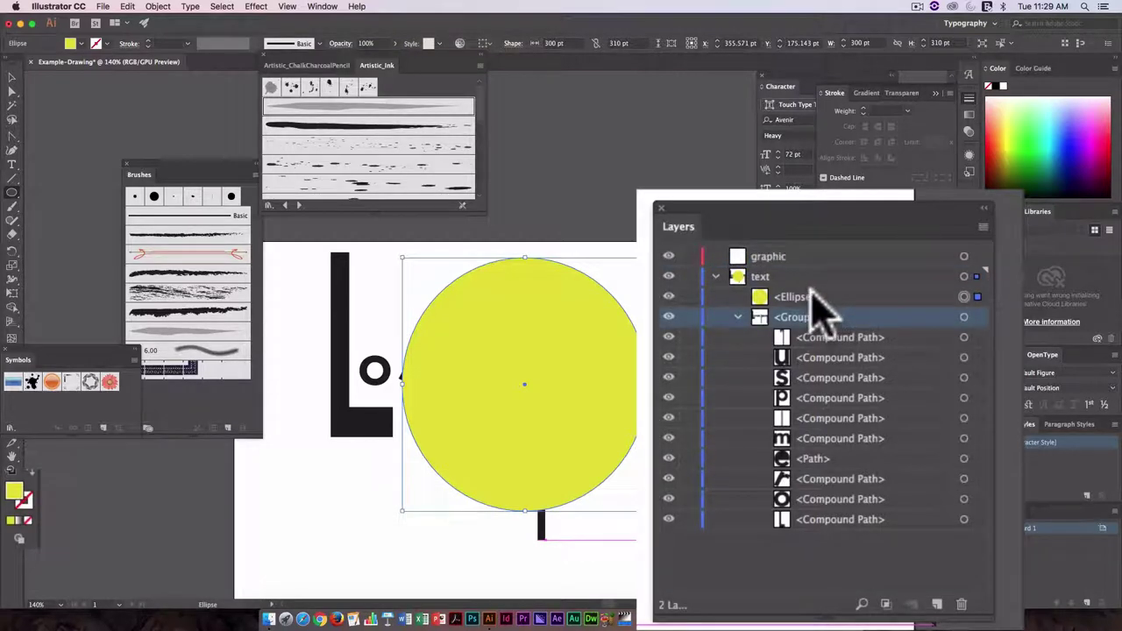
Step: Move the yellow circle's ellipse into the graphic layer
drag(812, 294, 811, 258)
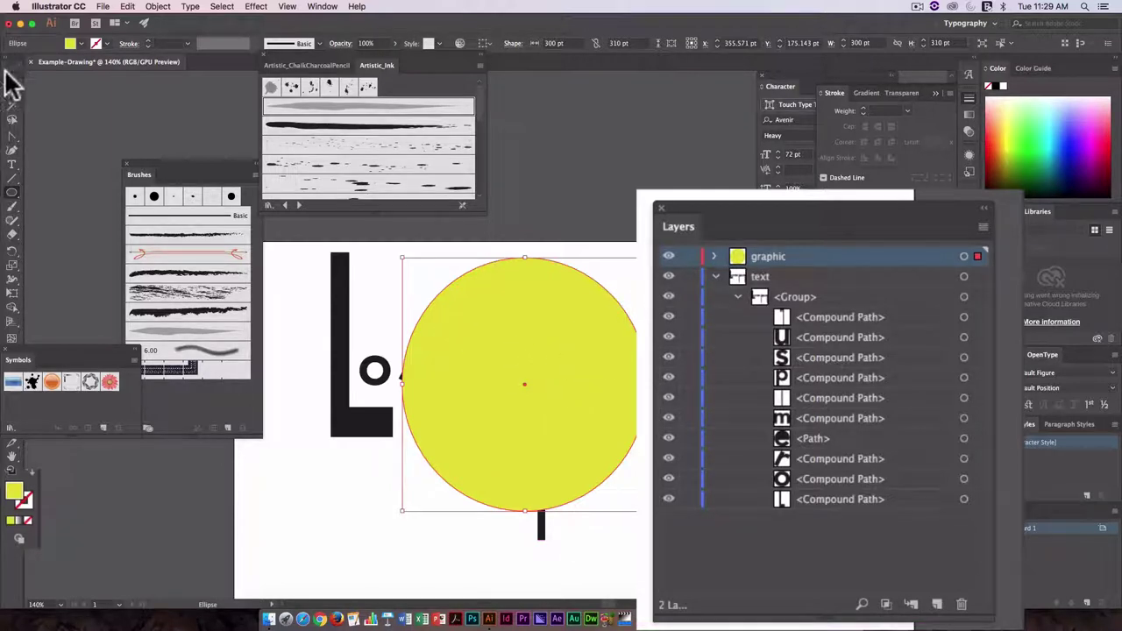
click(11, 80)
right_click(570, 397)
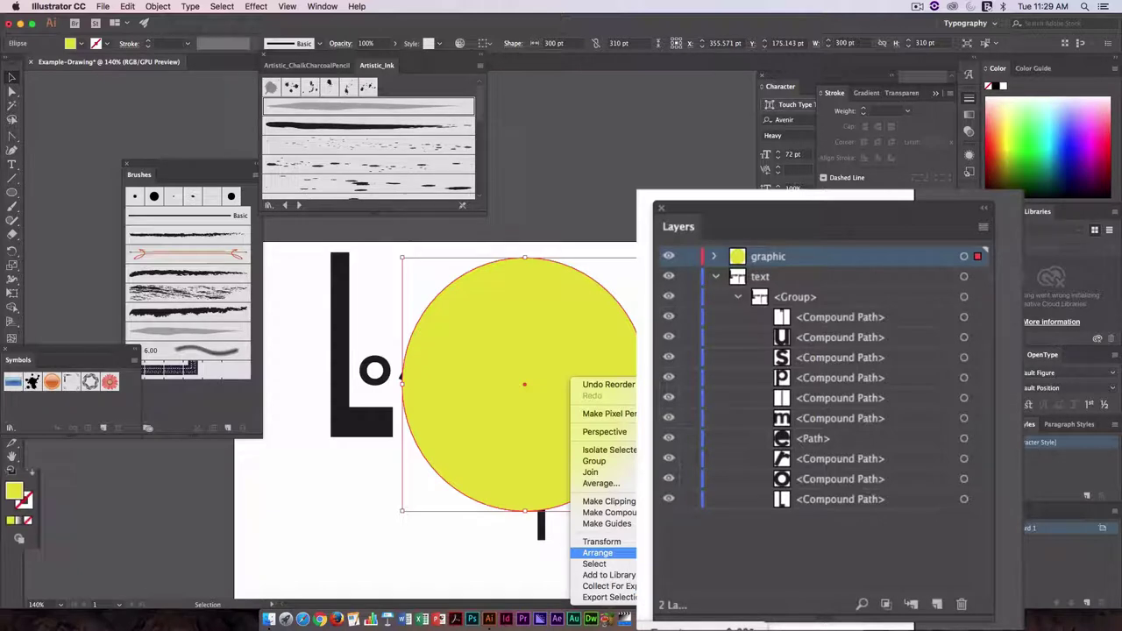
key(Escape)
Step: Move the graphic layer below text, collapse text, and lock only the text layer
drag(821, 263, 814, 526)
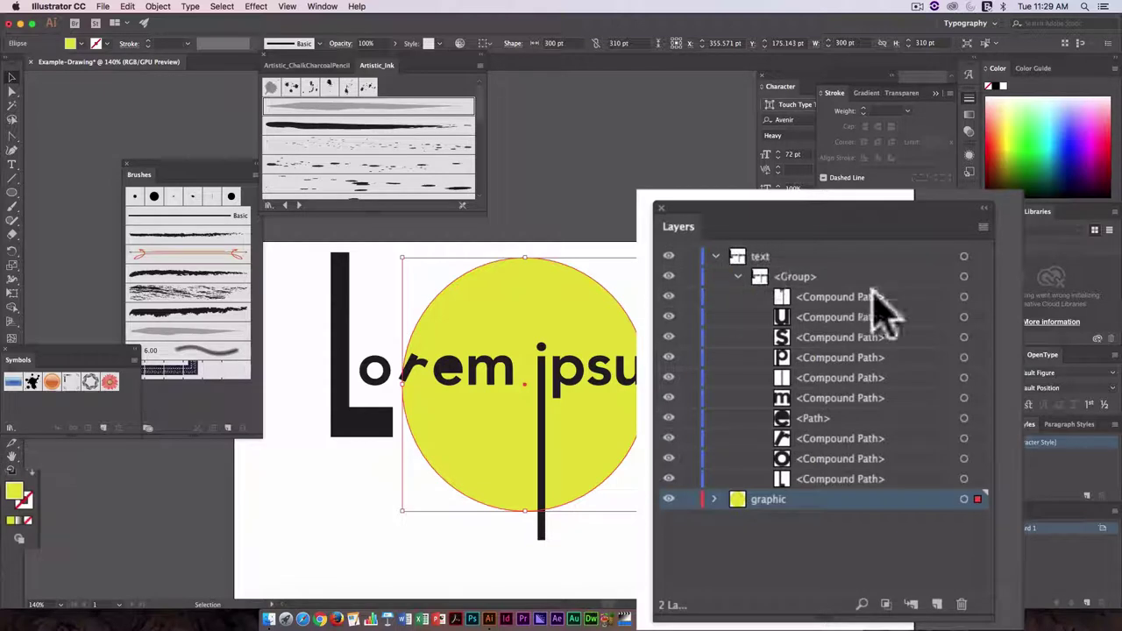
click(715, 256)
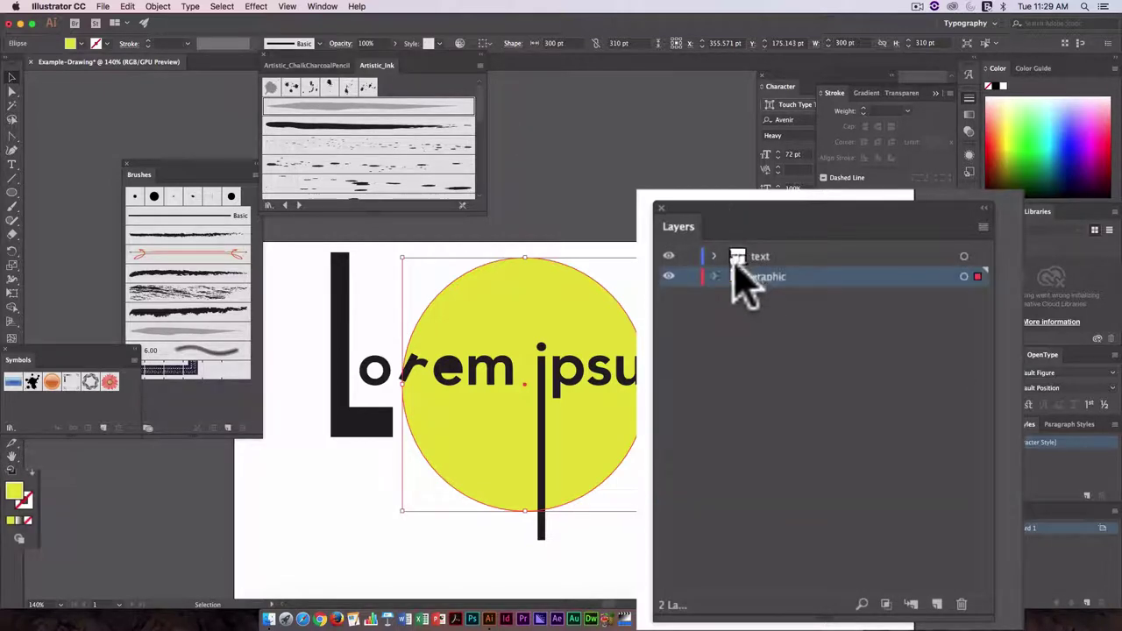
click(688, 256)
click(689, 276)
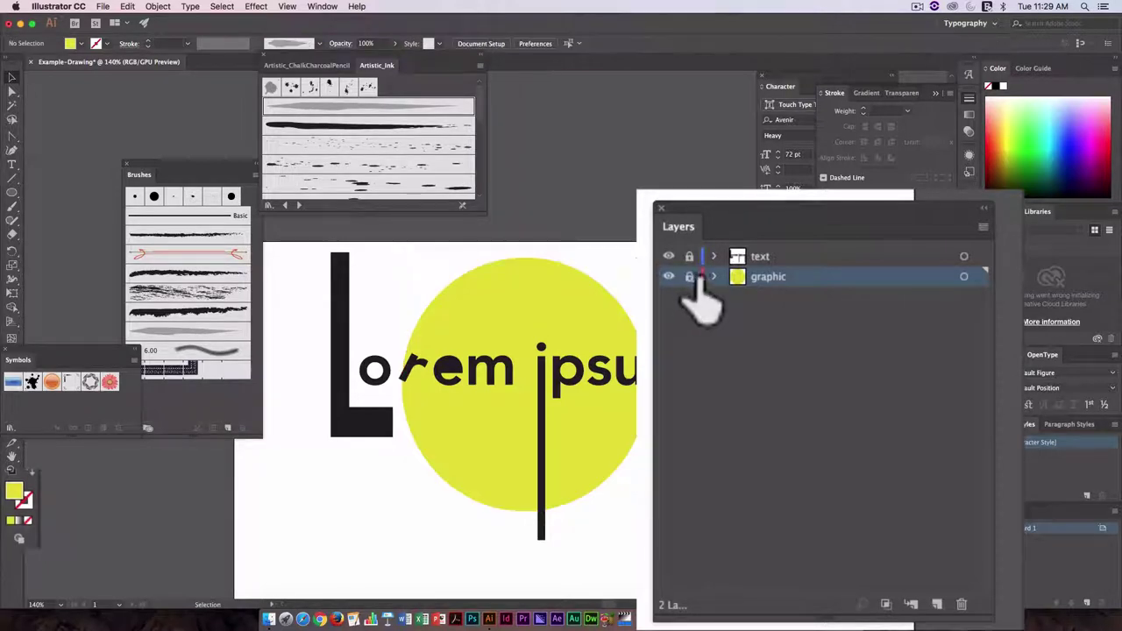
click(689, 276)
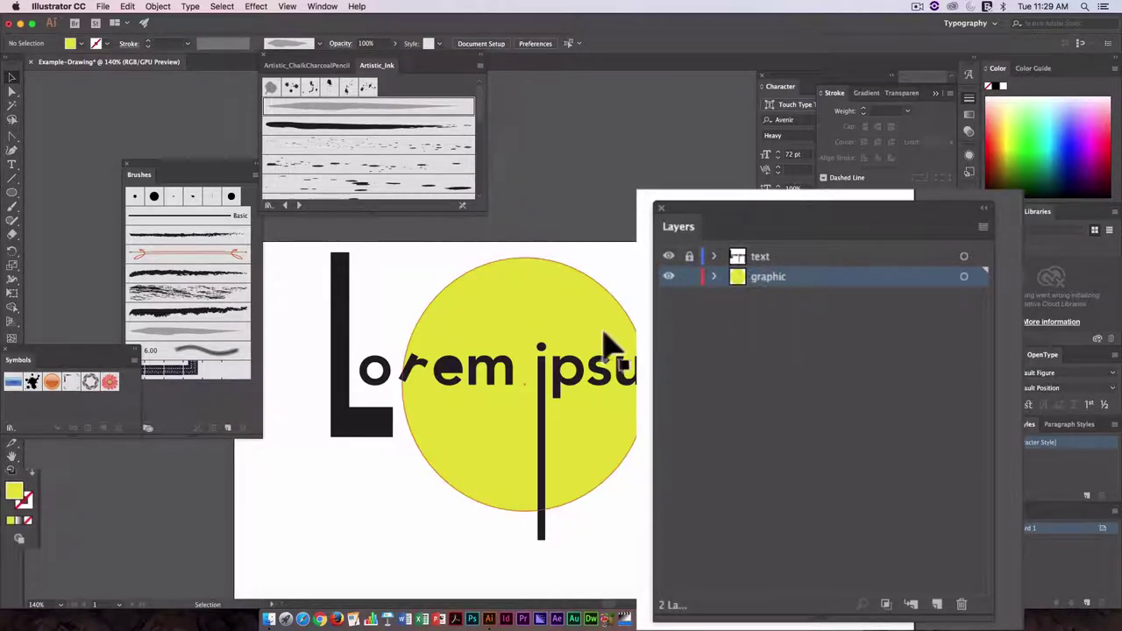